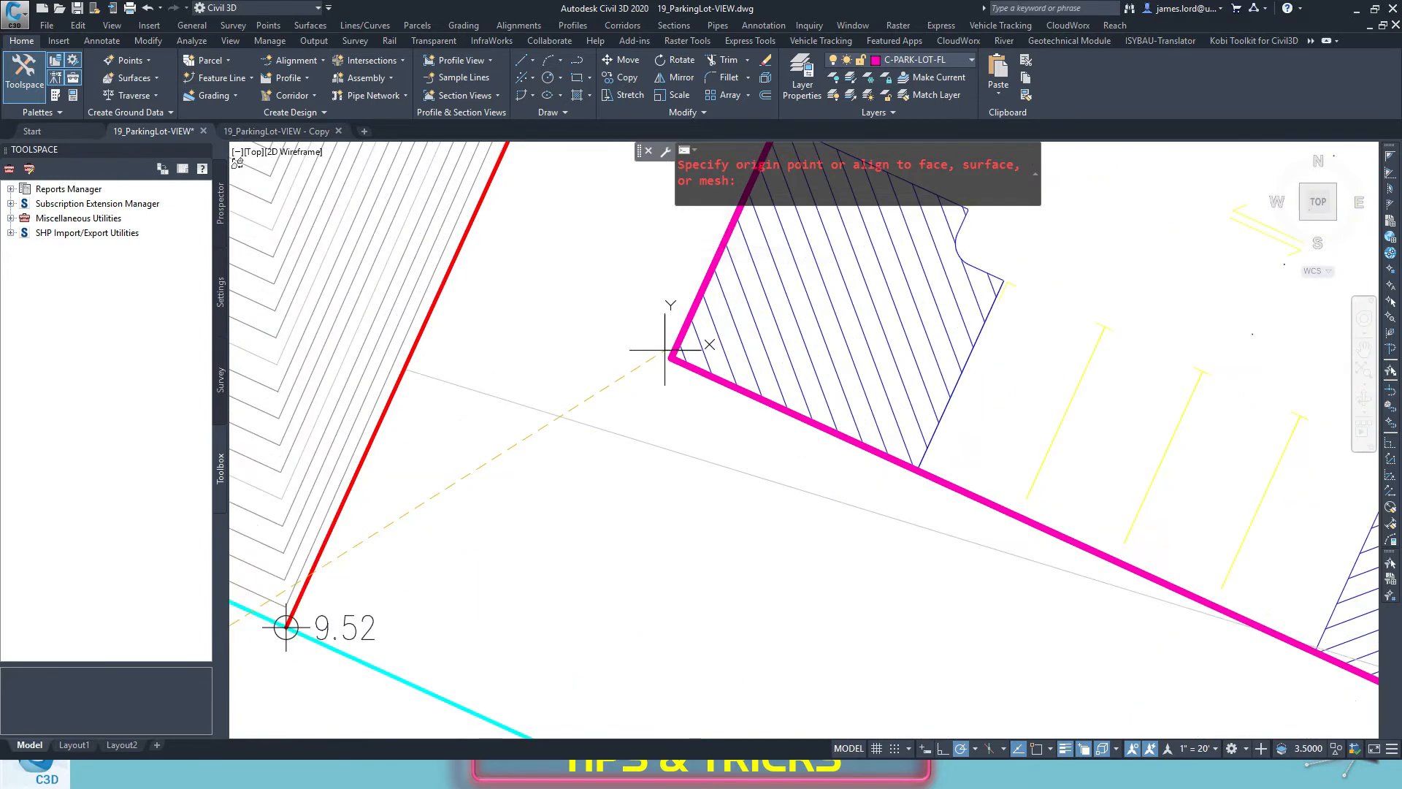
Place the UCS origin on the endpoint at the southwest corner of the magenta parking lot outline.
text(end)
key(Return)
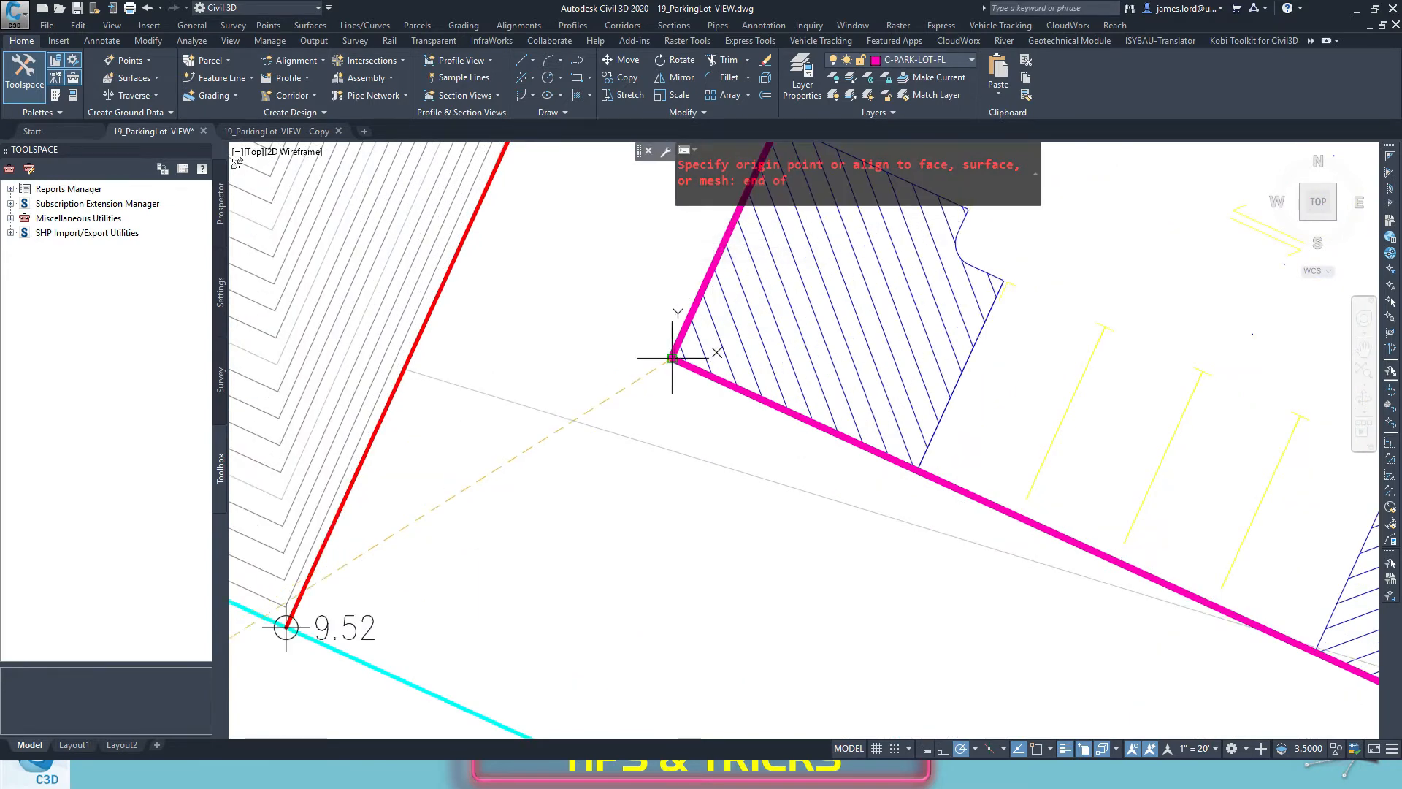
click(672, 358)
scroll(487, 555, up, 1)
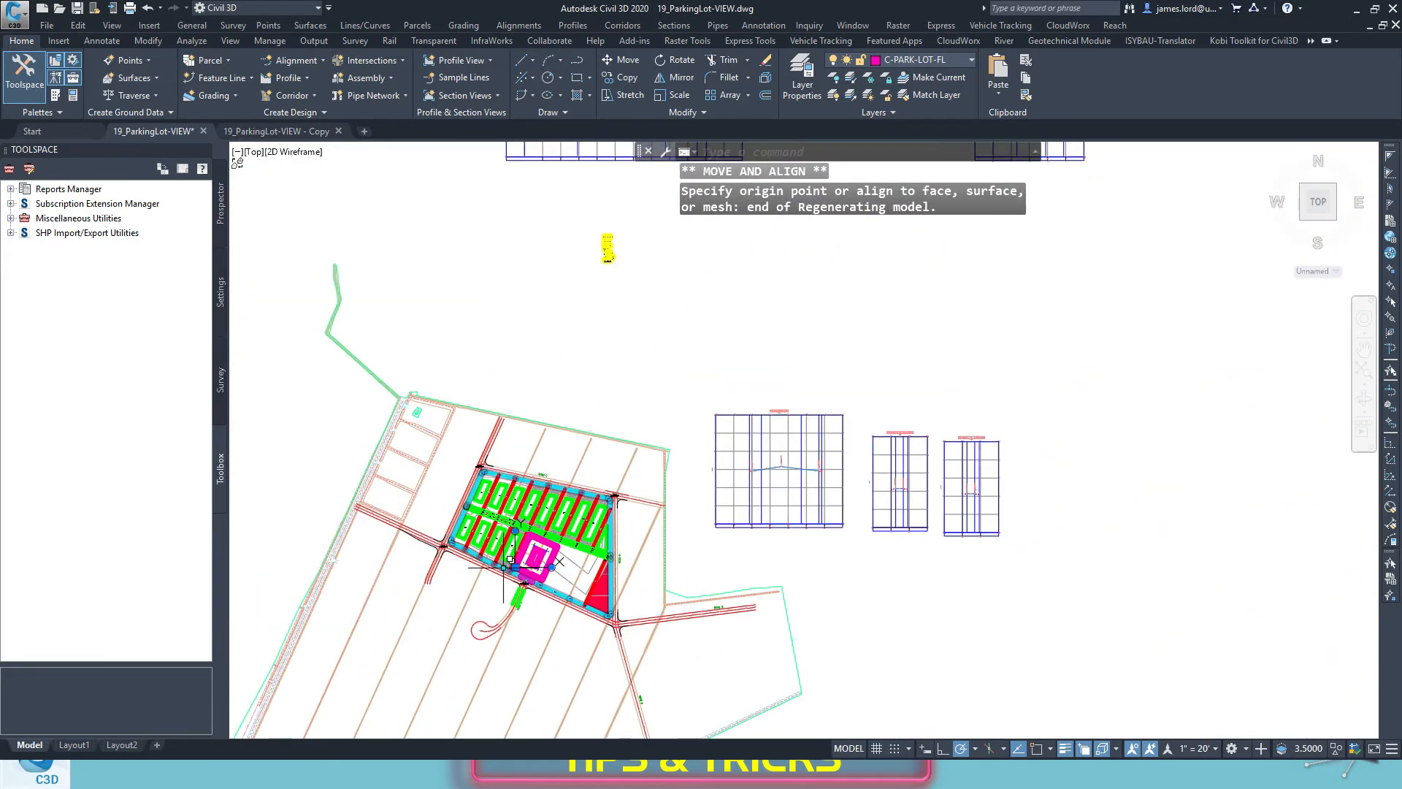
Align the UCS X axis with the parking lot's entrance-side edge, using the edge's endpoint at the driveway as the direction point.
scroll(519, 562, up, 4)
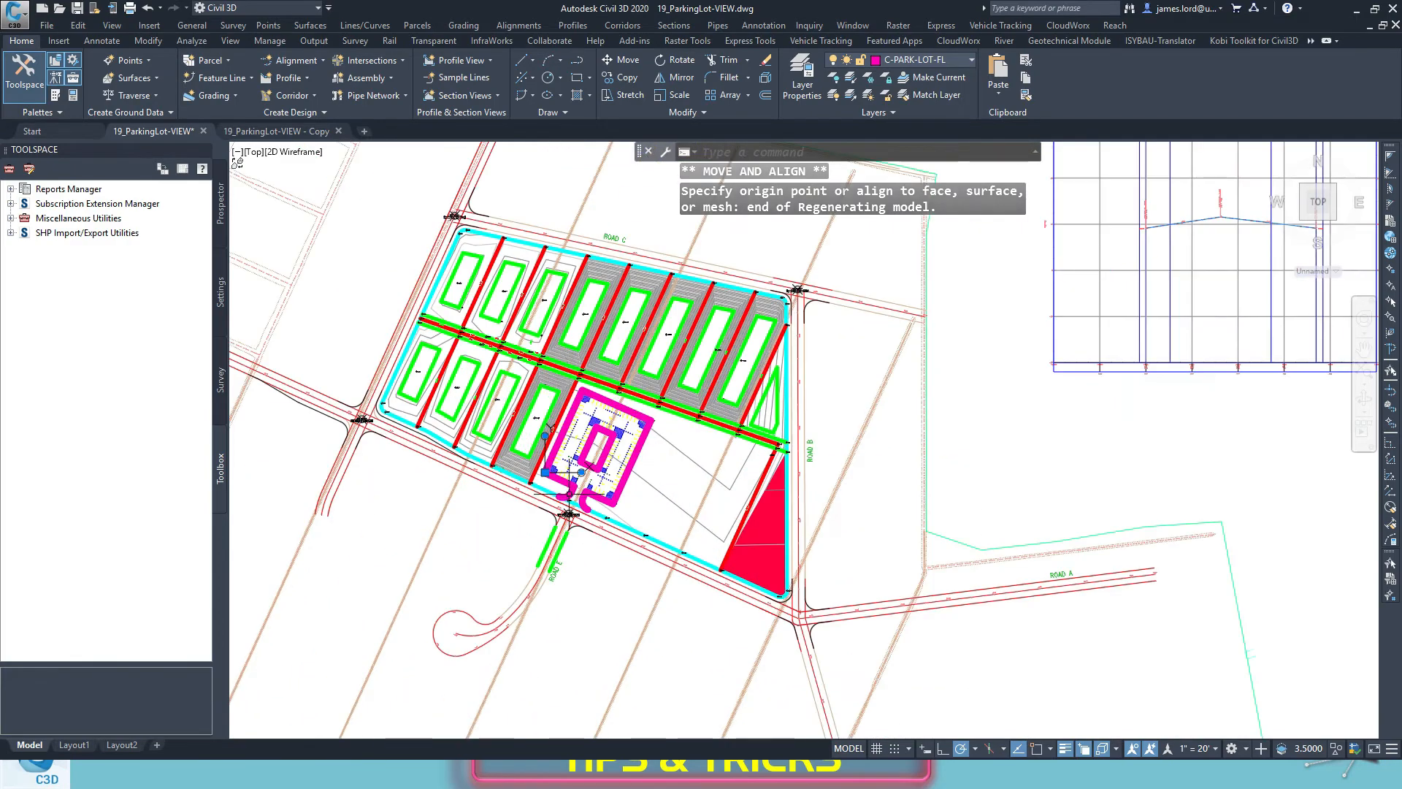
click(582, 486)
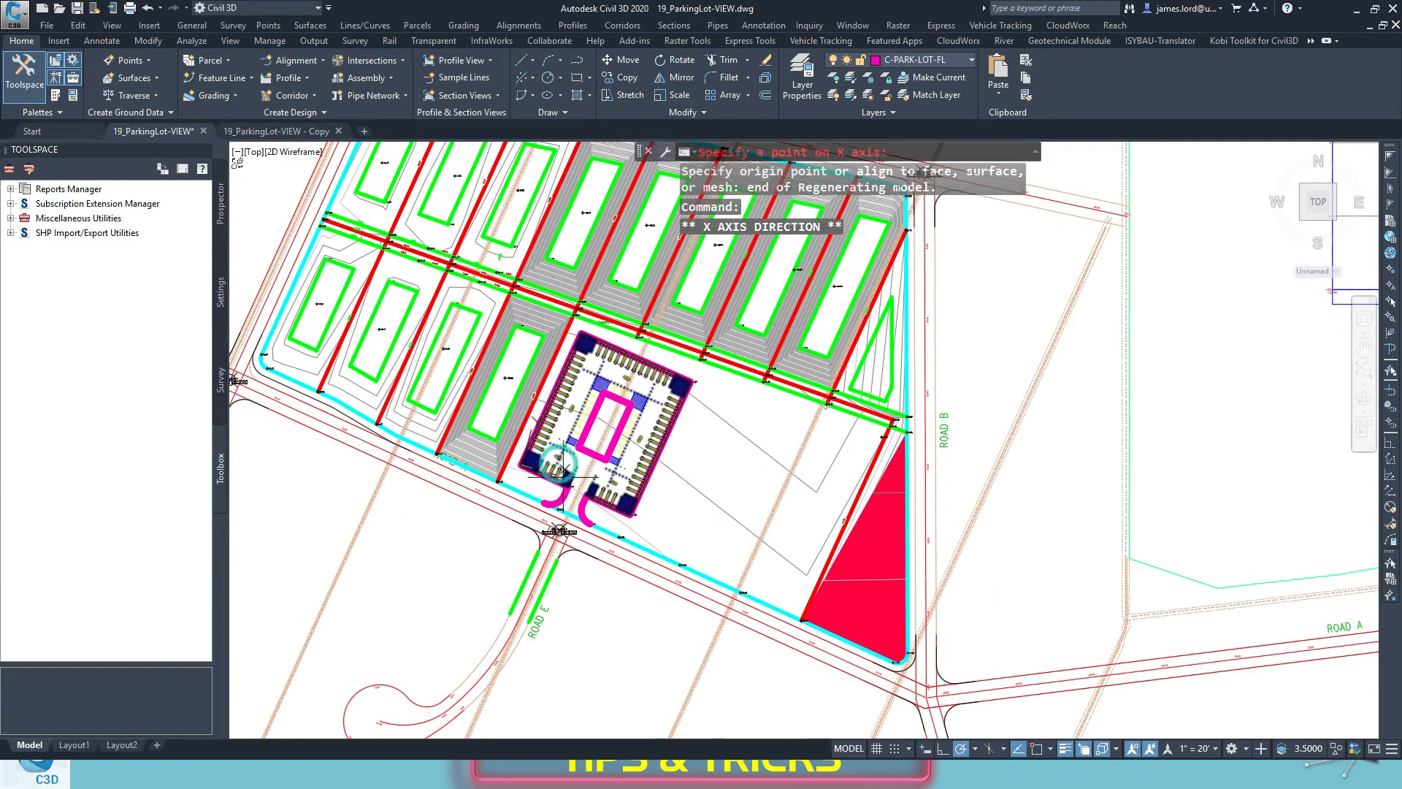
scroll(560, 486, up, 6)
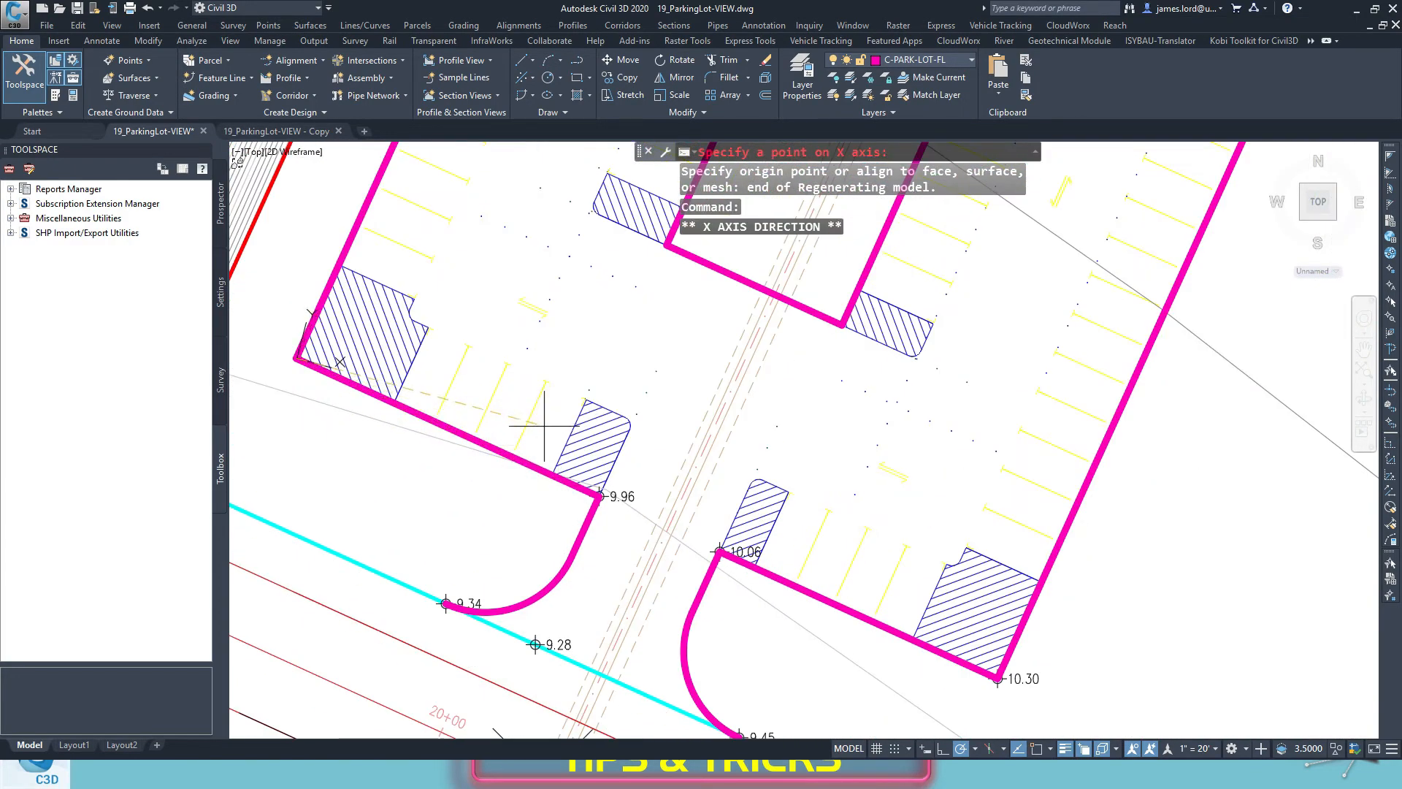
text(end)
key(space)
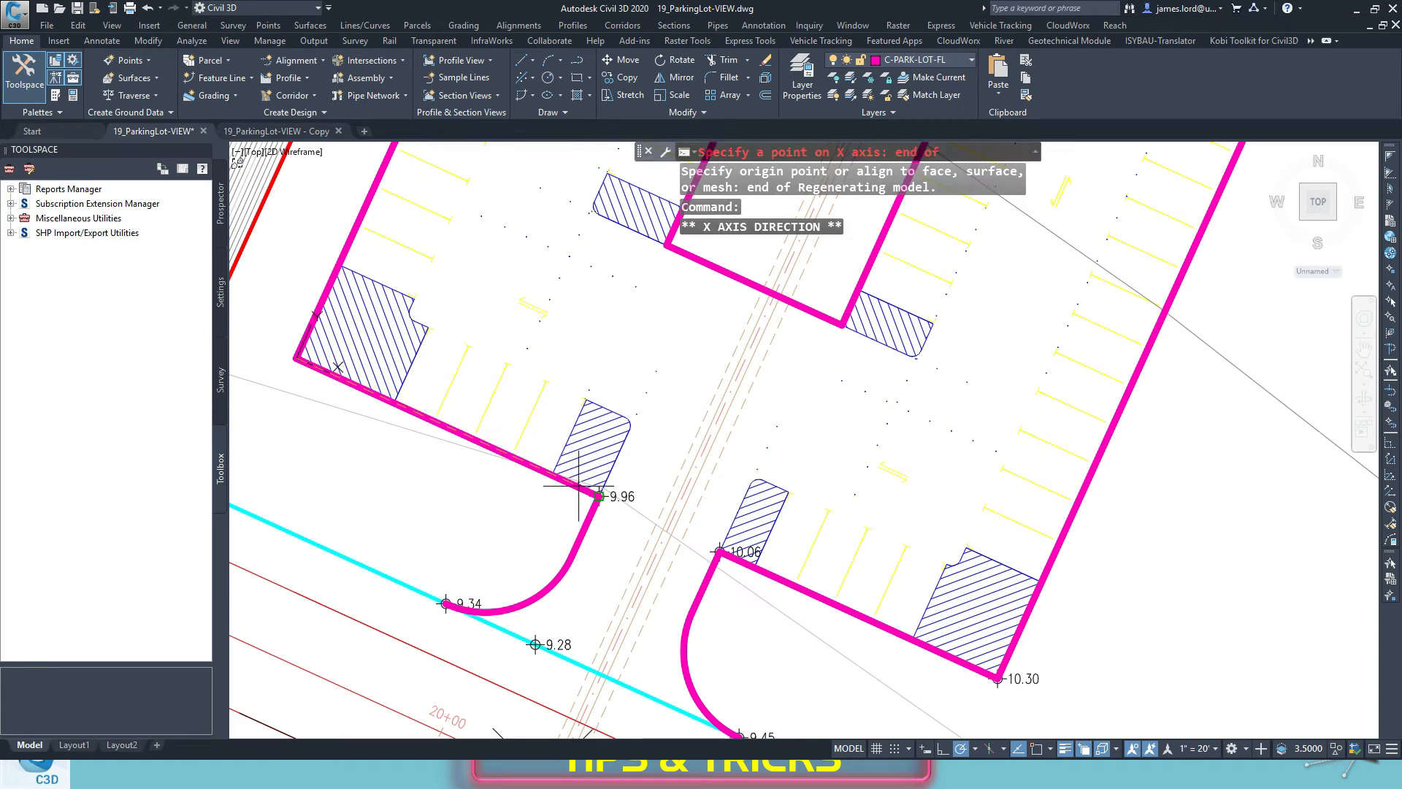
click(597, 496)
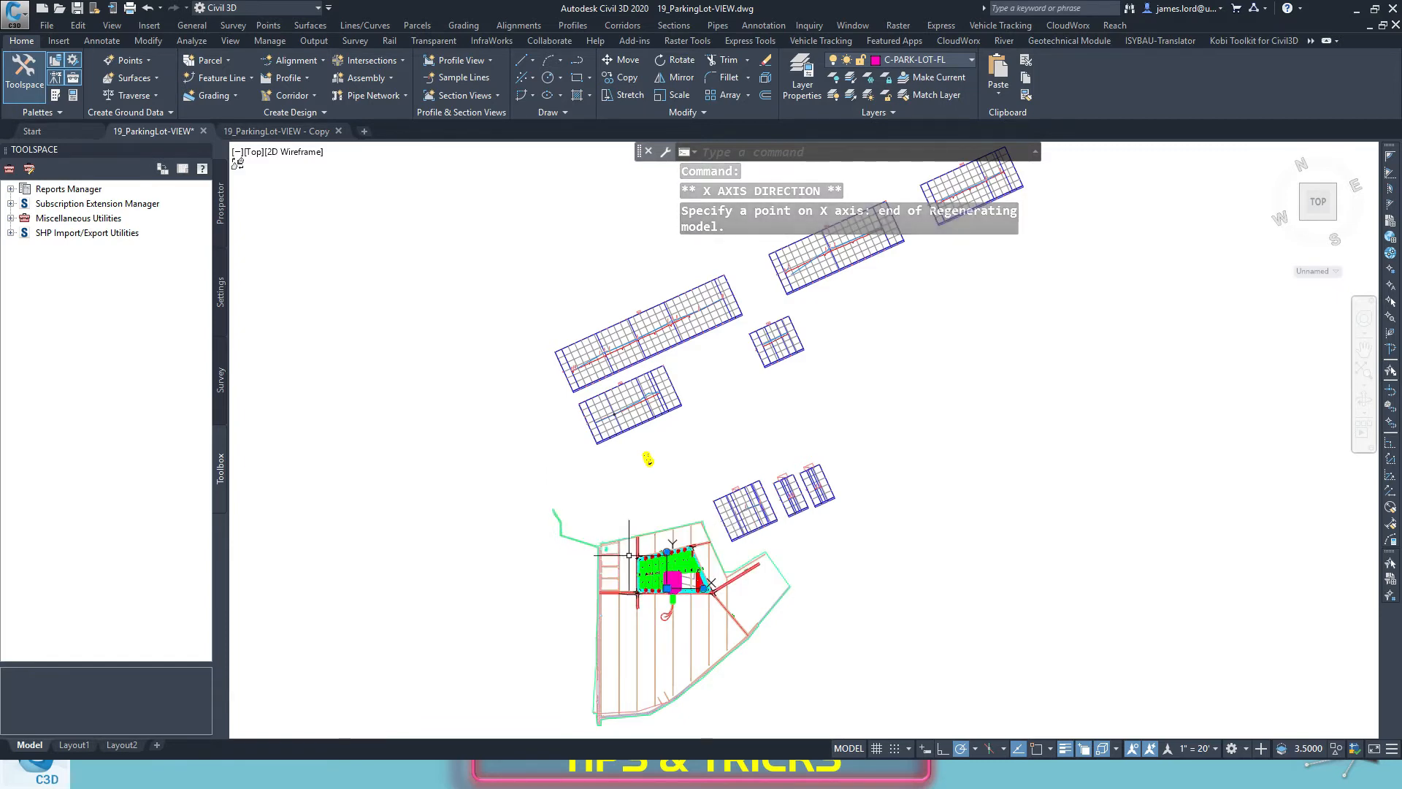
Turn off updating the view to plan when the UCS is changed in the UCS settings.
scroll(628, 555, up, 5)
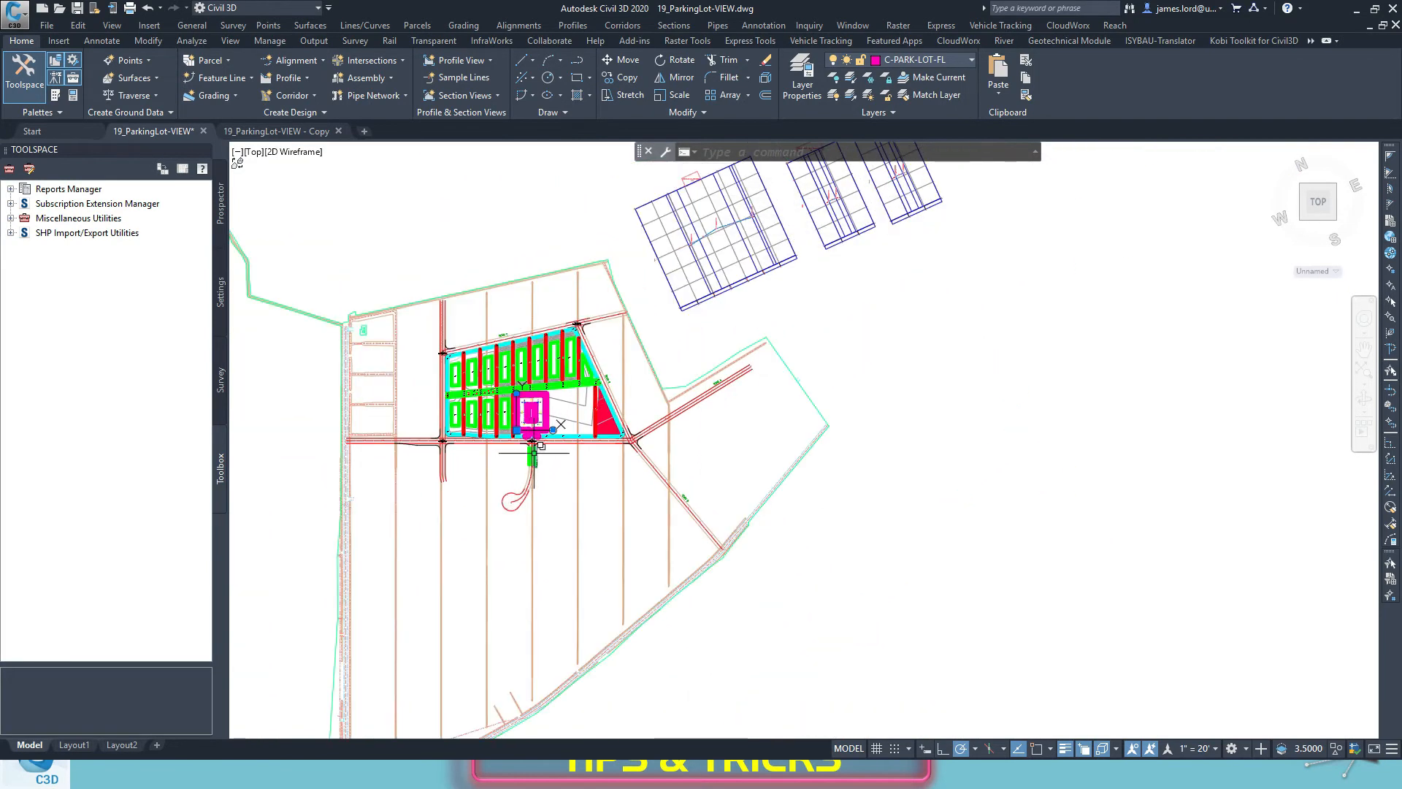
scroll(536, 447, up, 6)
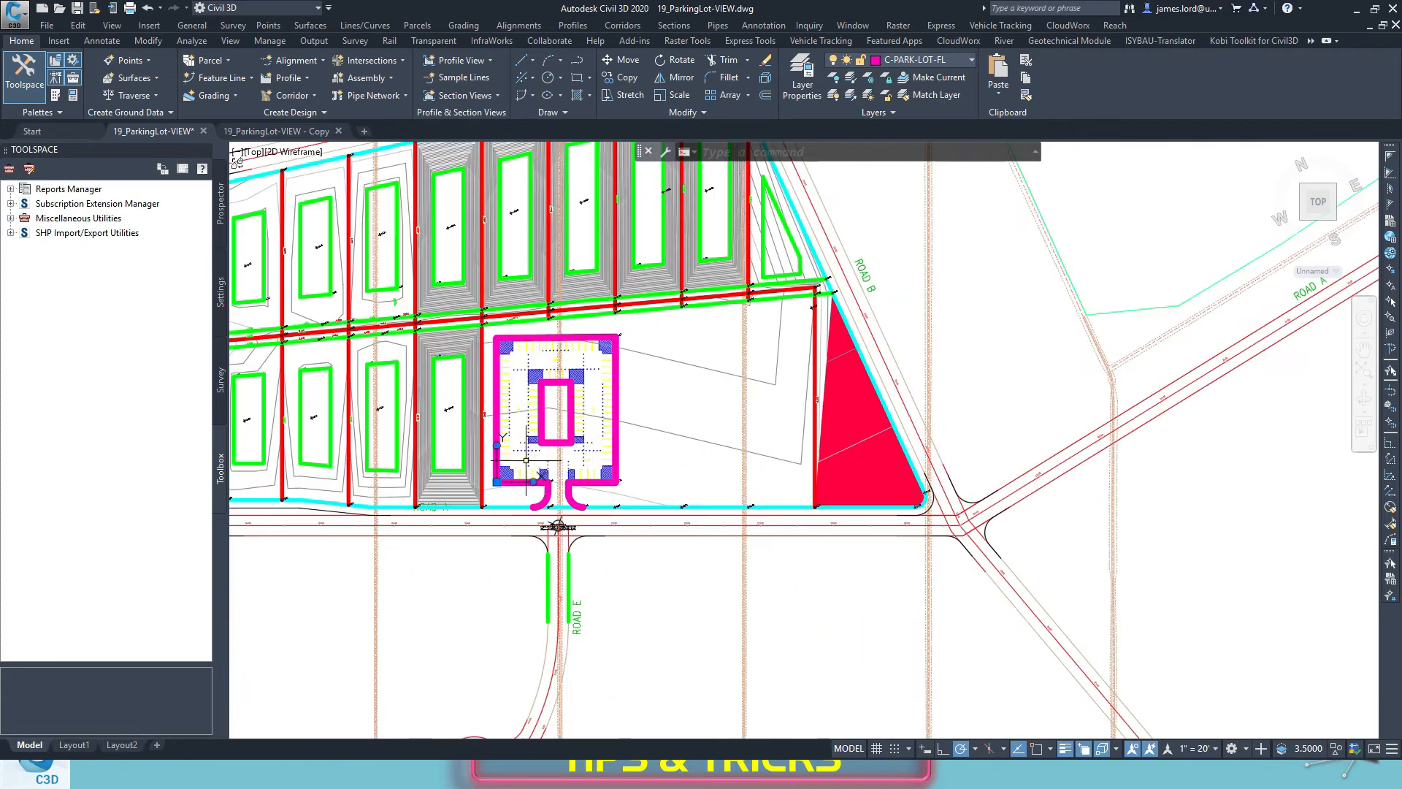
middle_drag(726, 470, 889, 407)
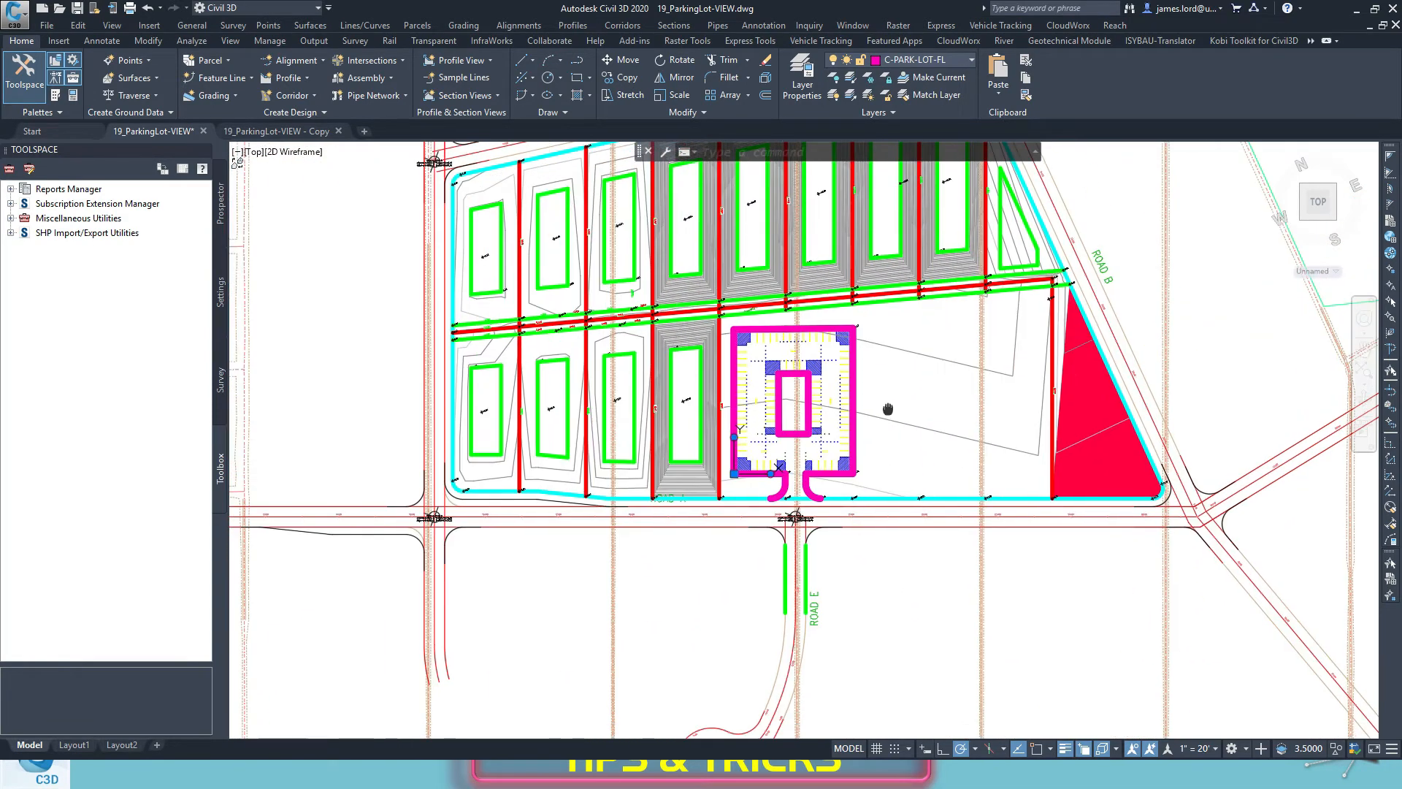
scroll(904, 413, up, 4)
text(u)
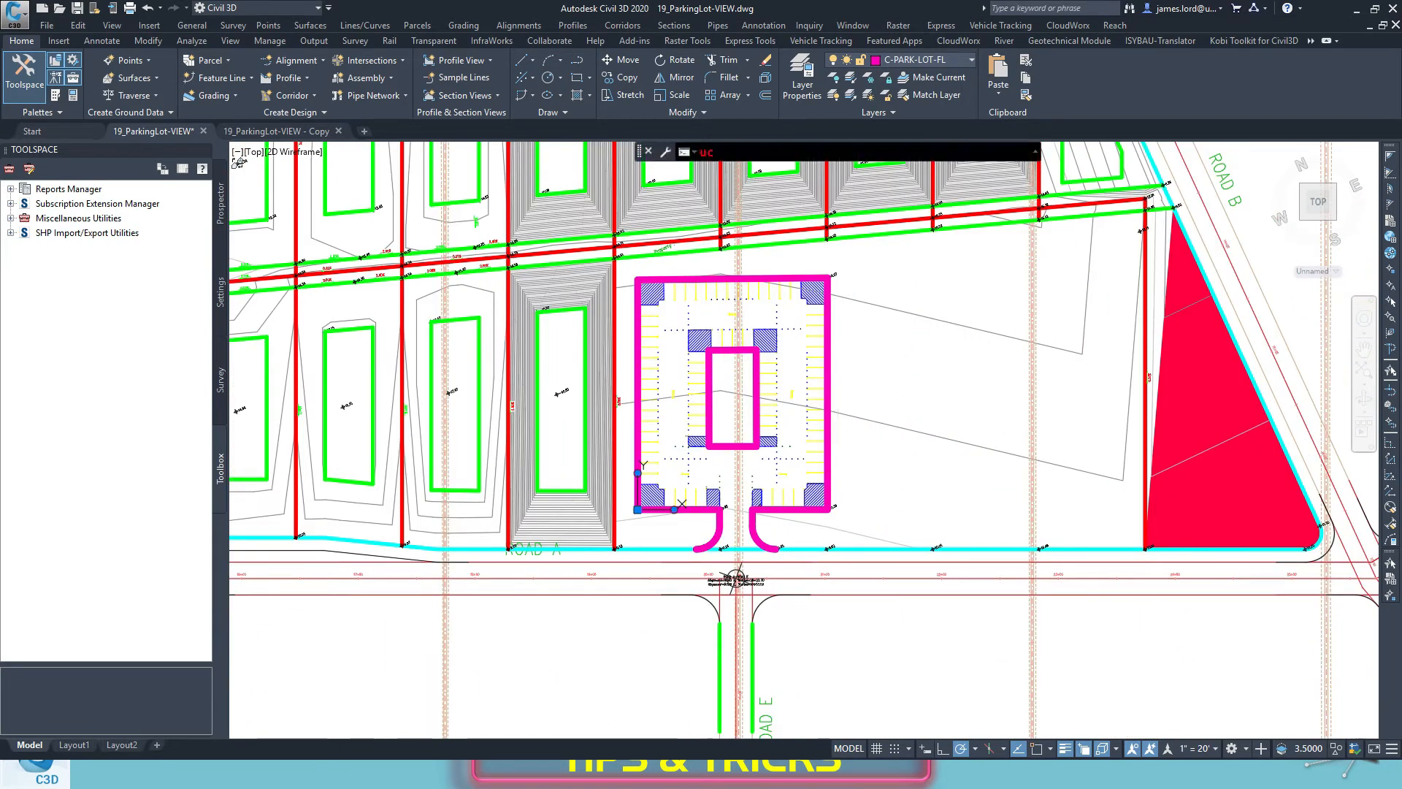
text(c)
key(Return)
click(625, 459)
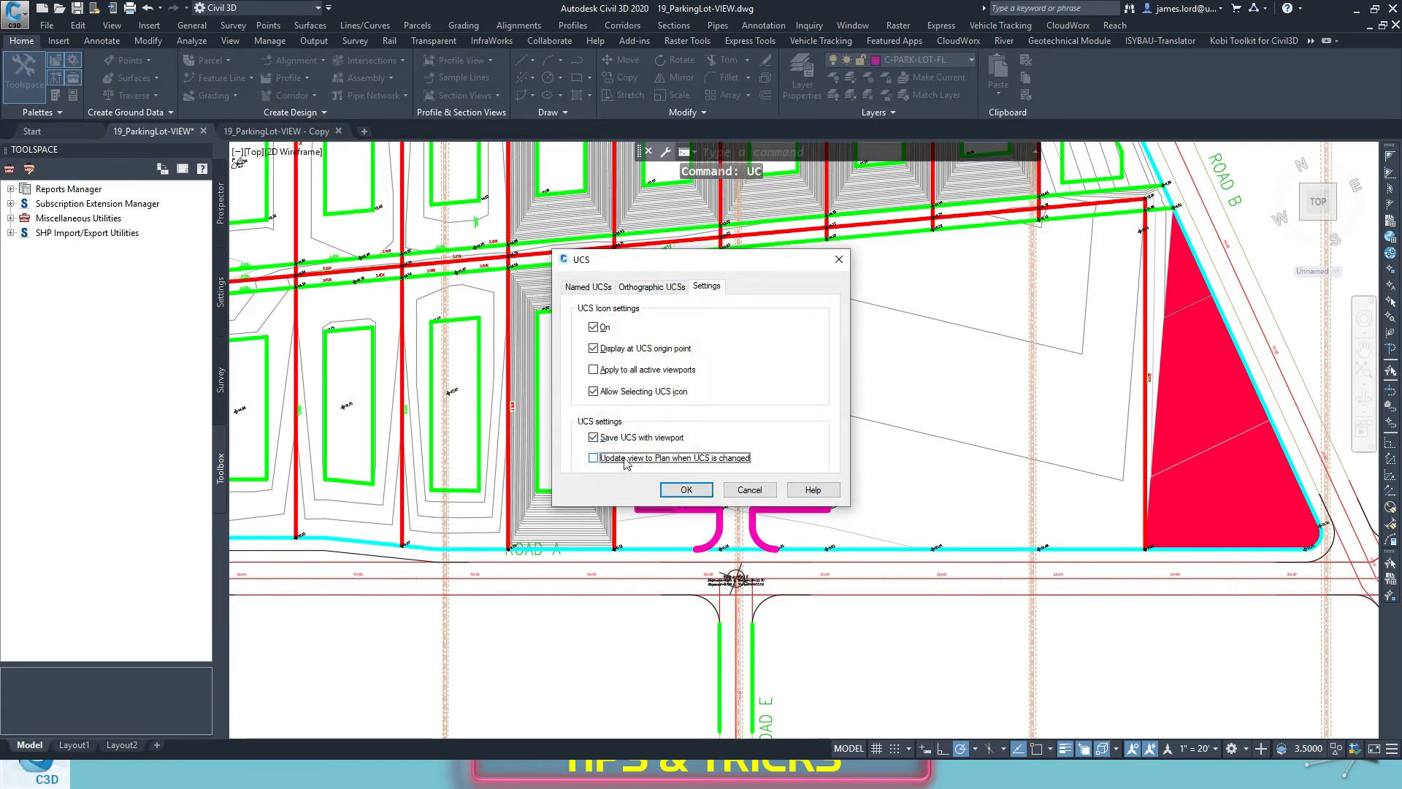
click(687, 489)
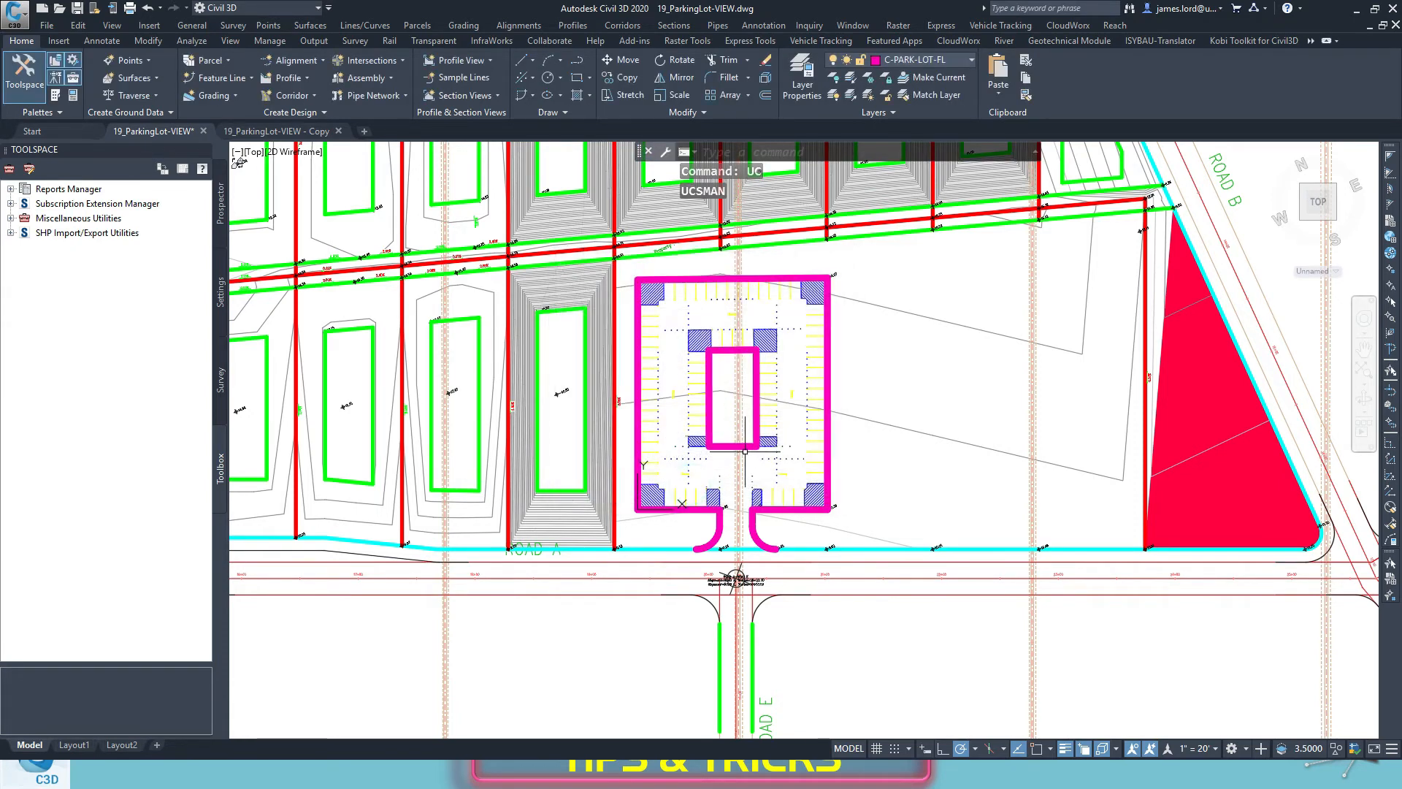
Reset the UCS to World and realign it with the current rotated view using the View option.
text(ucs)
key(Return)
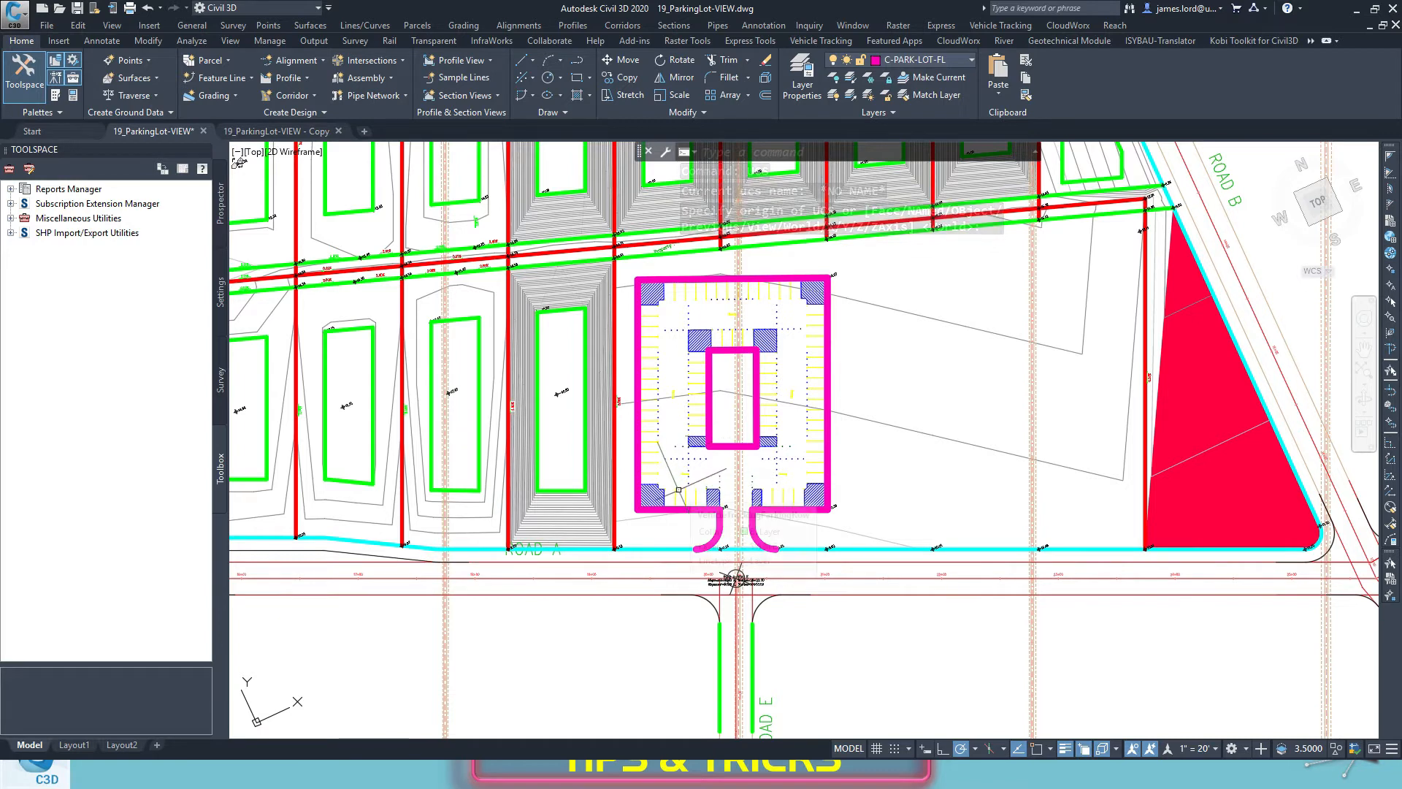
text(ucs)
key(Return)
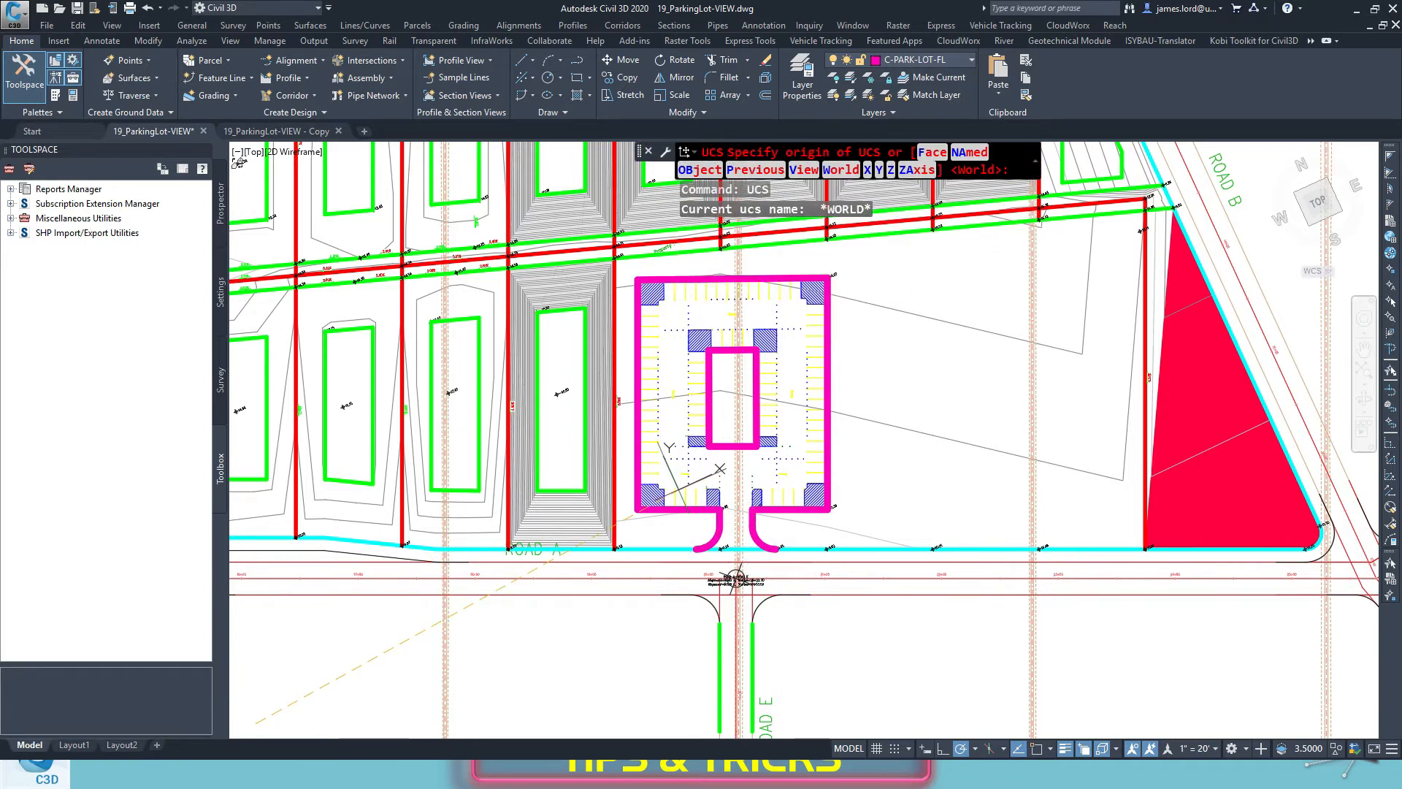
text(v)
key(Return)
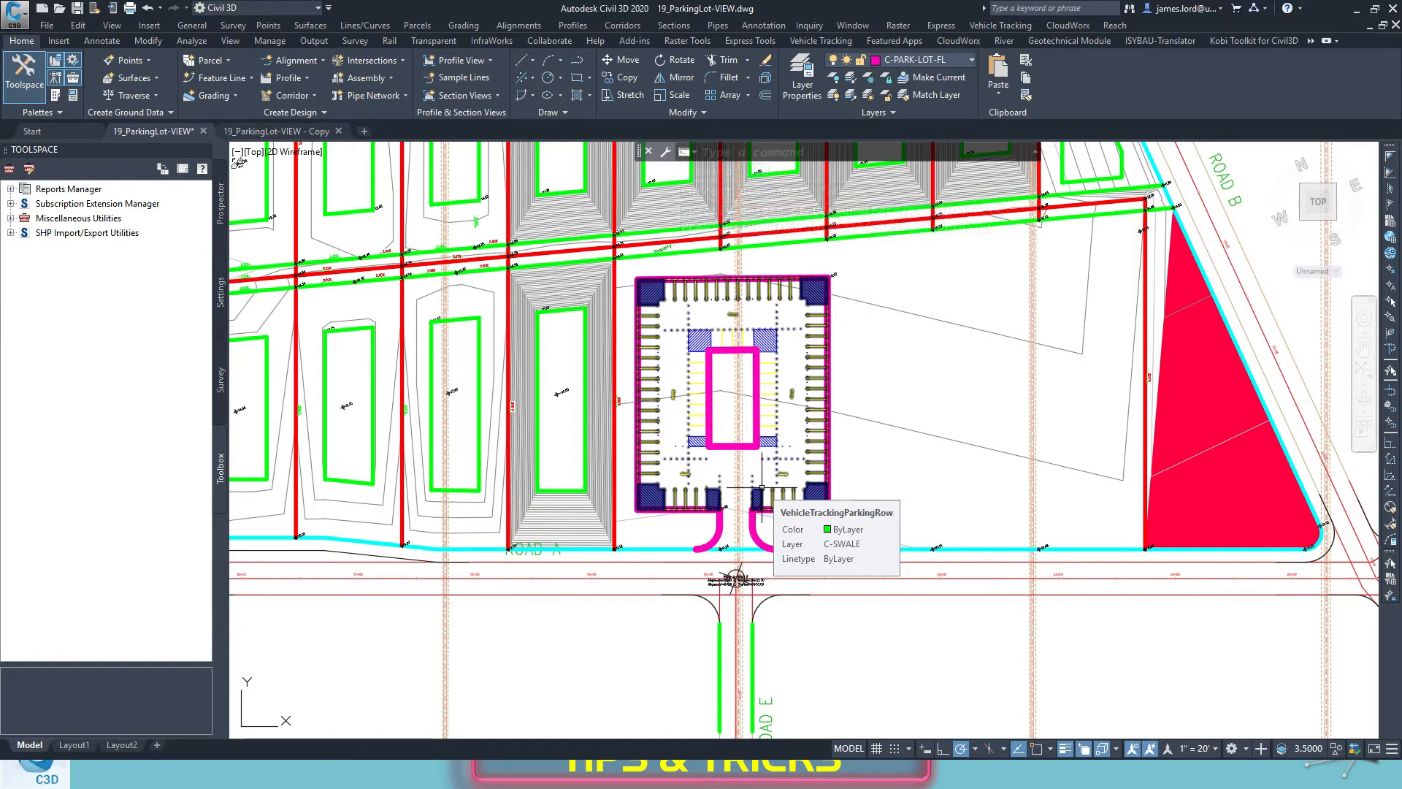
Create a new named view called ParkingLot from the current display in the View Manager and show its extended properties.
text(v)
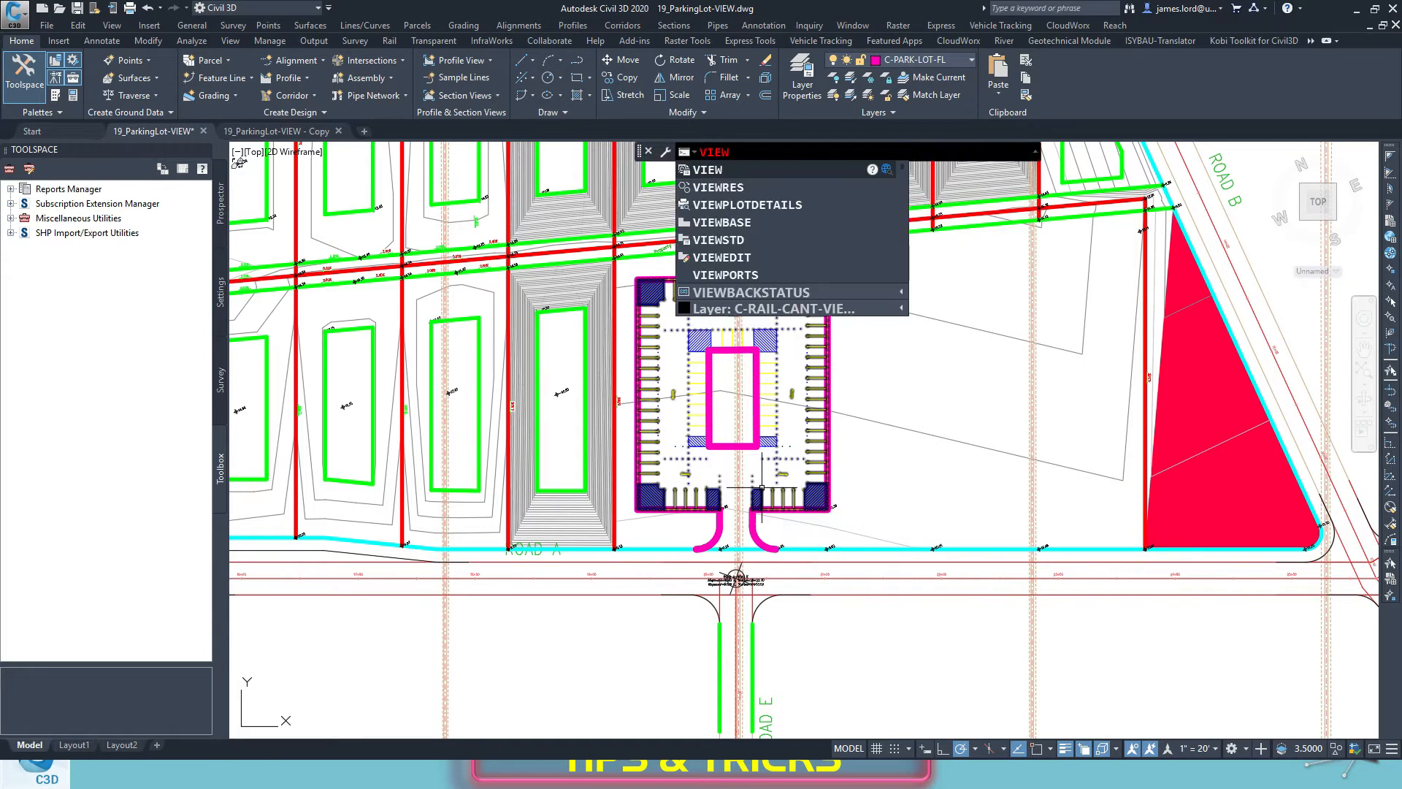
key(Return)
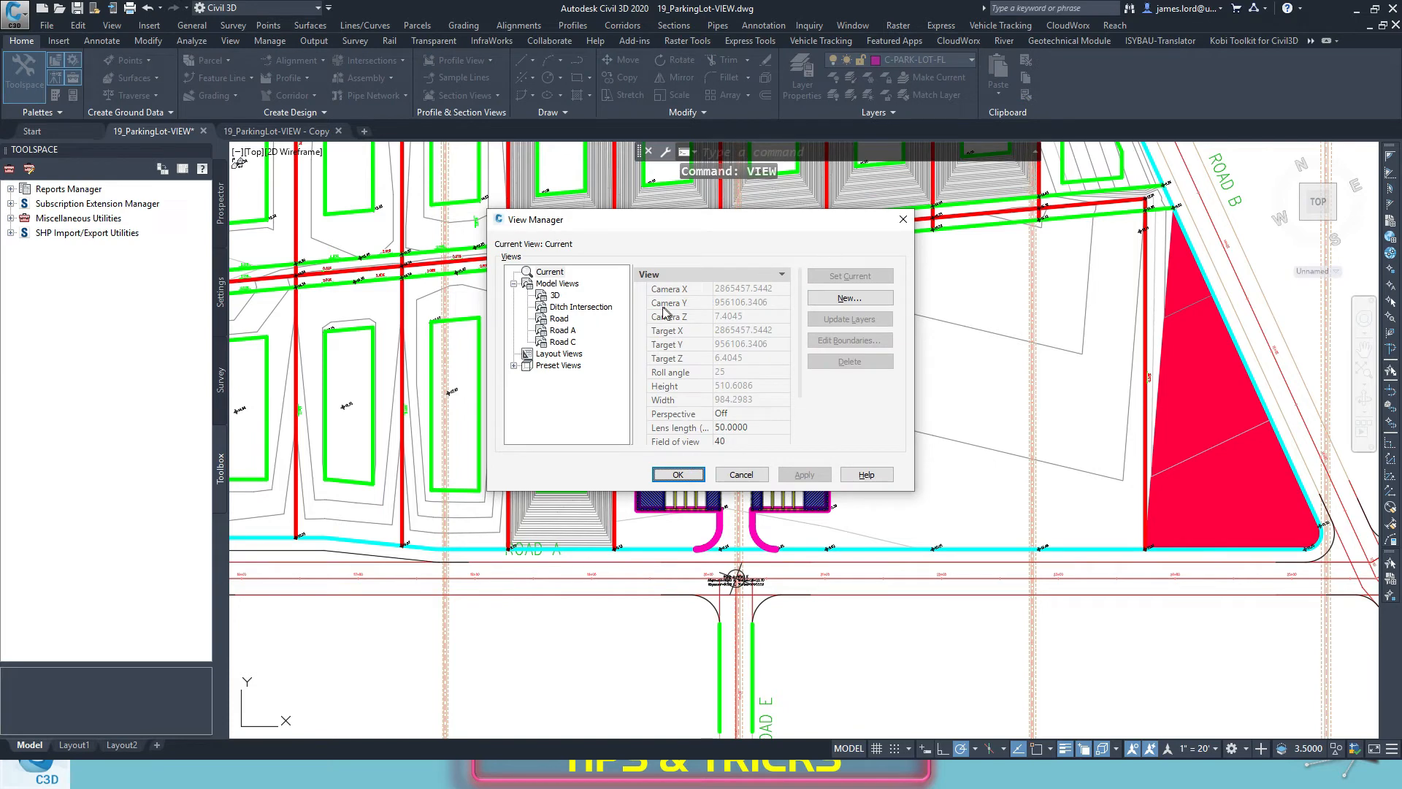
click(830, 299)
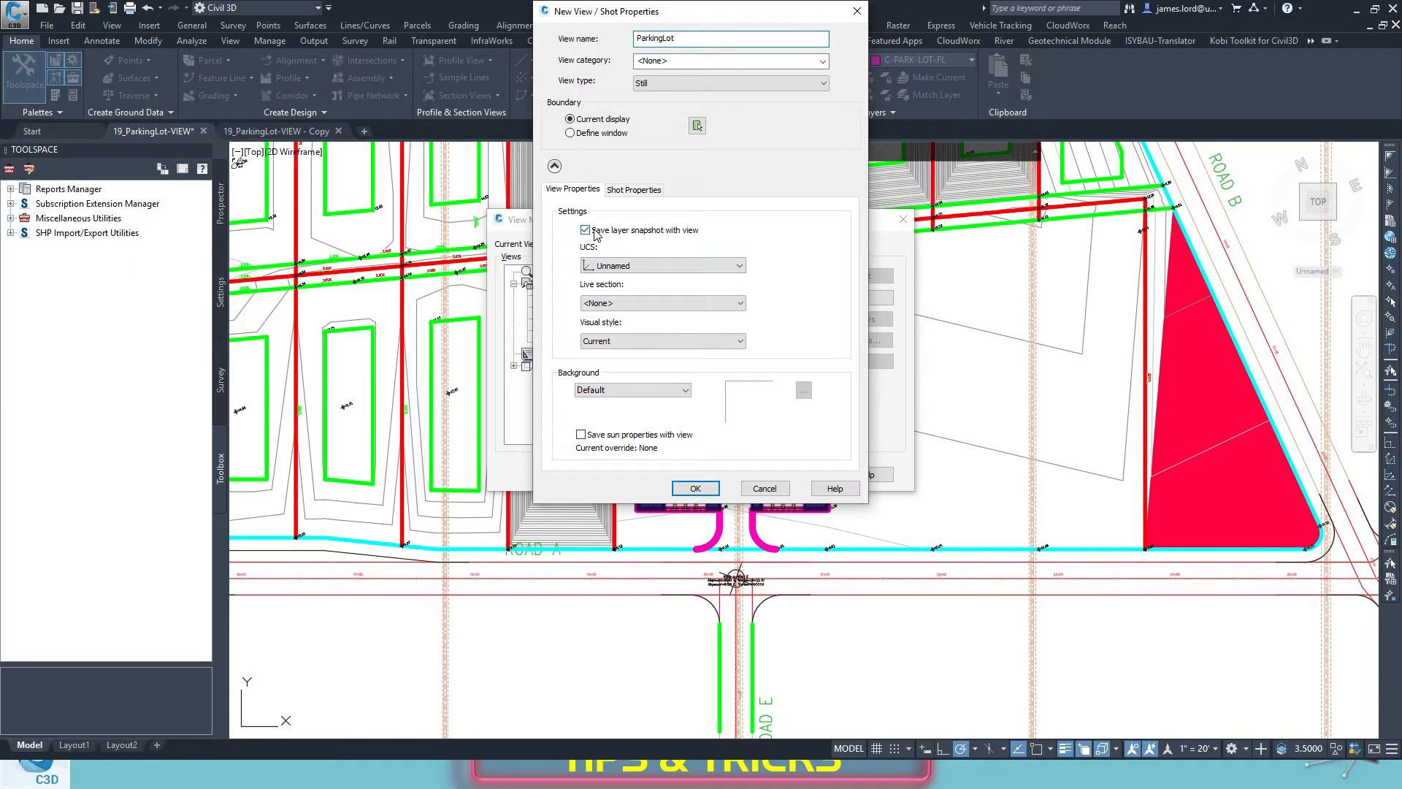
click(558, 167)
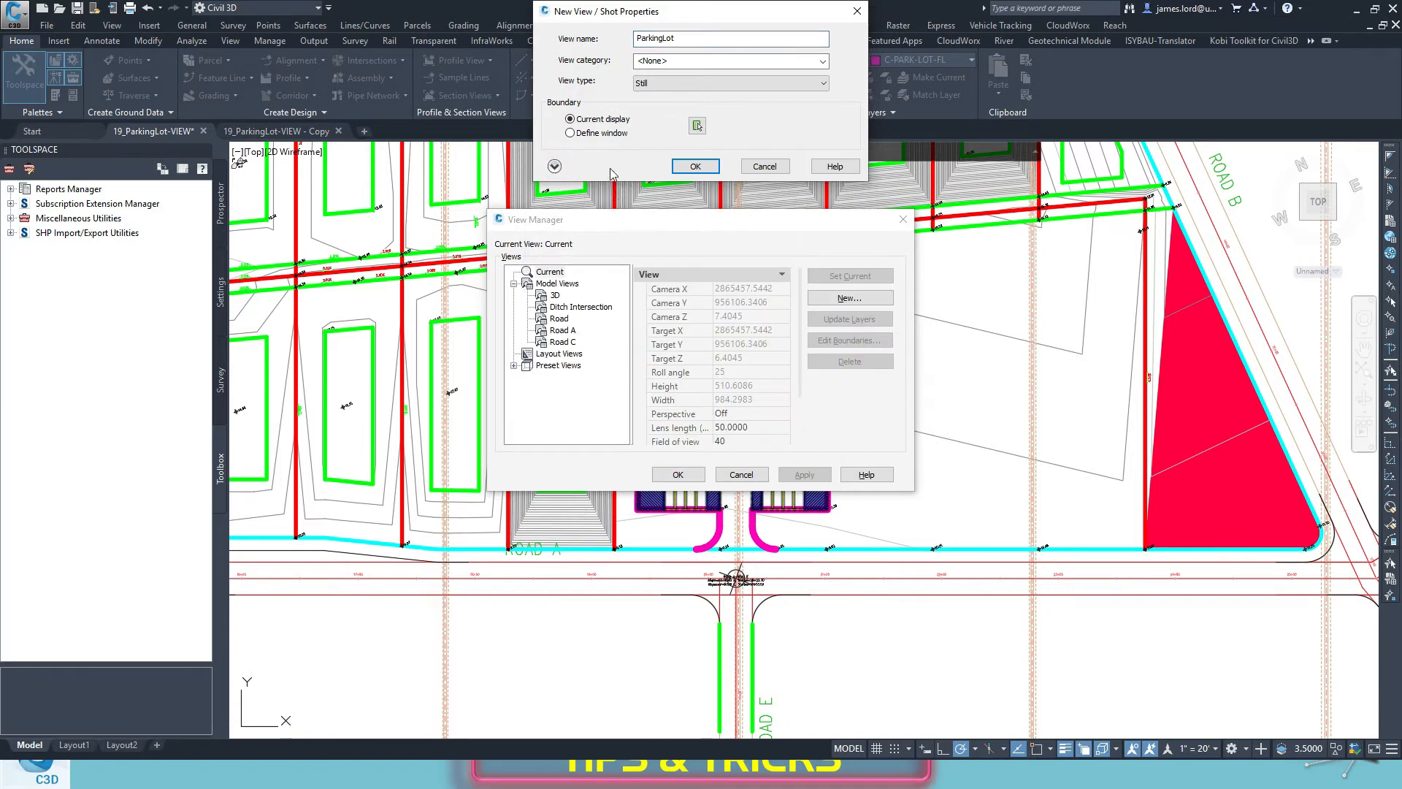
click(554, 167)
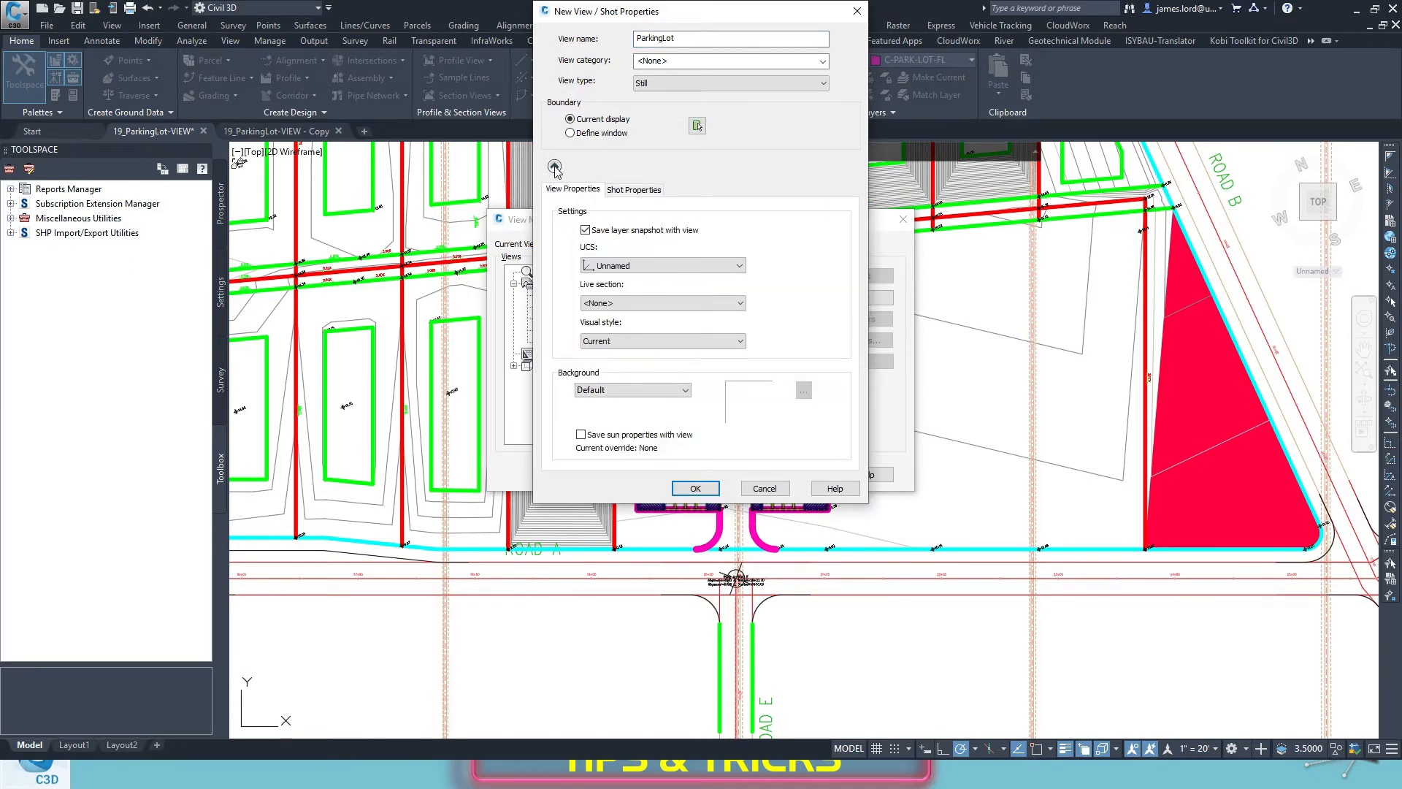
Turn off the layer snapshot for the ParkingLot view, keep its UCS as Unnamed, and save the view.
click(586, 230)
click(585, 231)
click(585, 231)
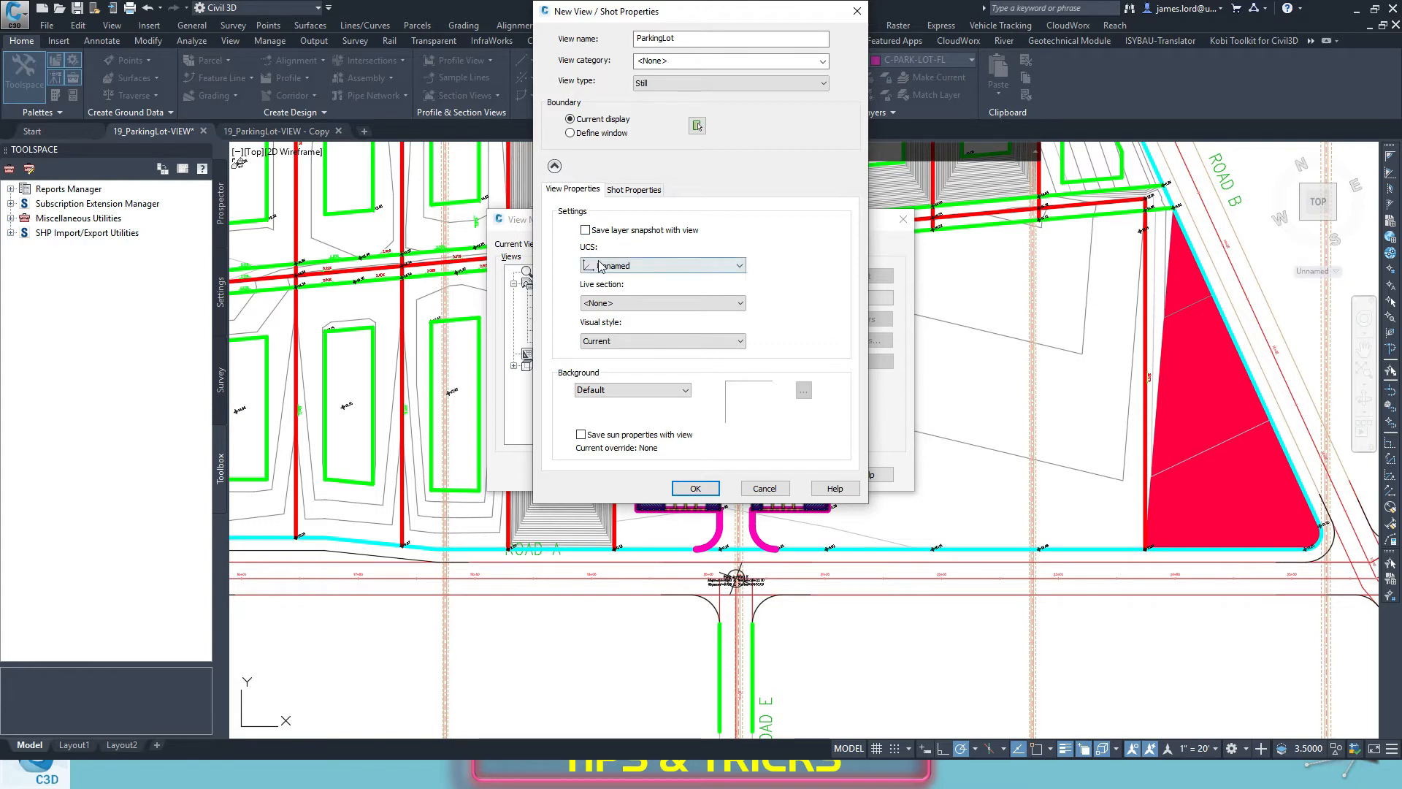
click(601, 269)
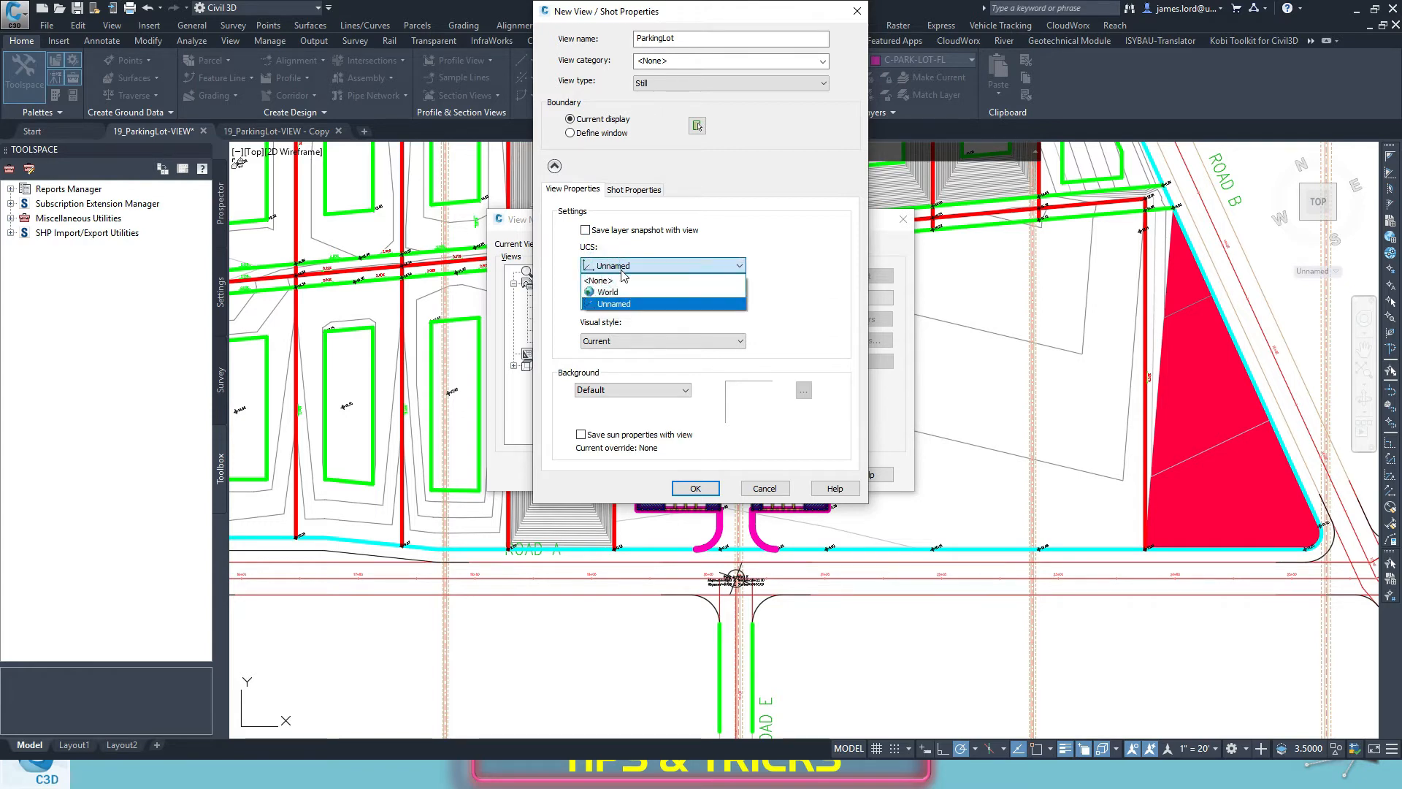
click(800, 254)
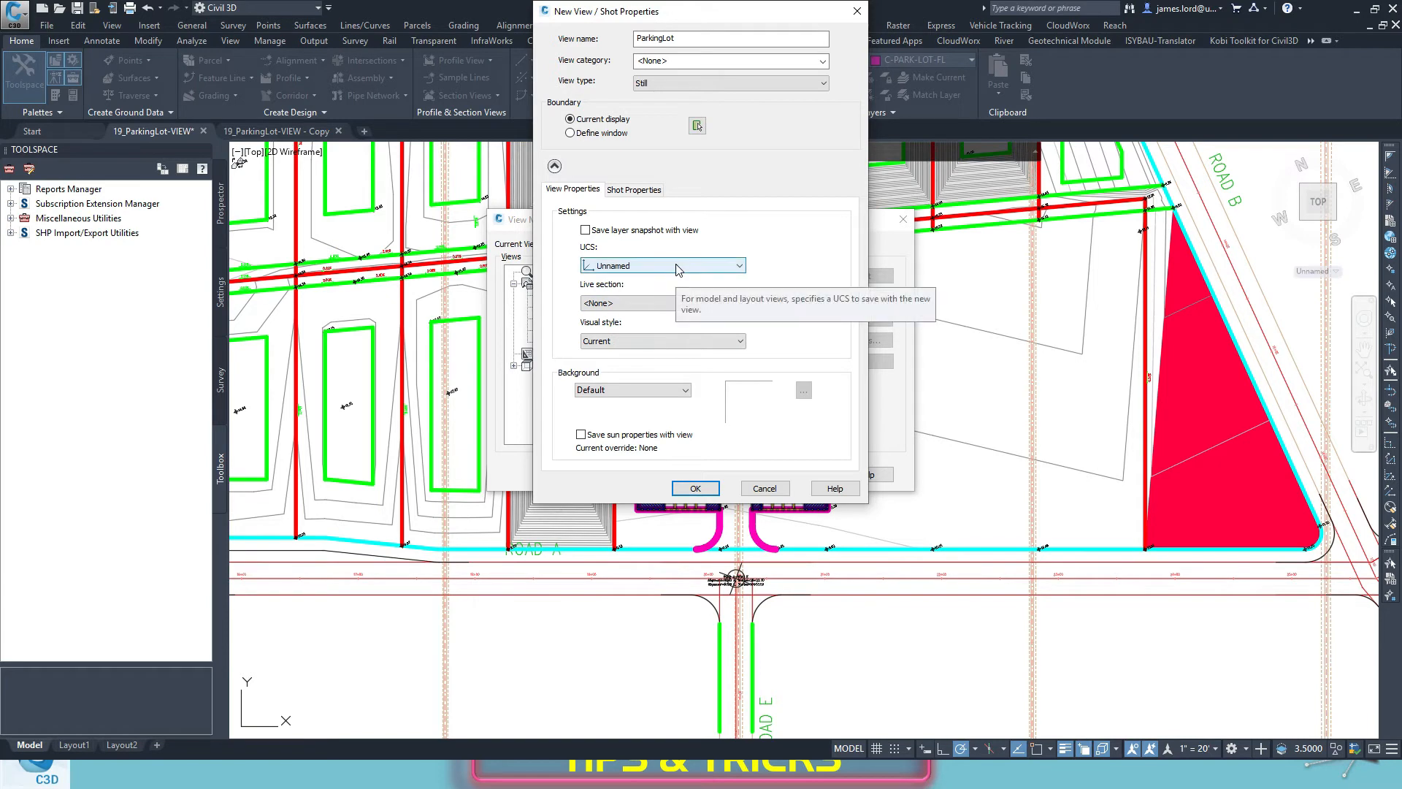
click(695, 488)
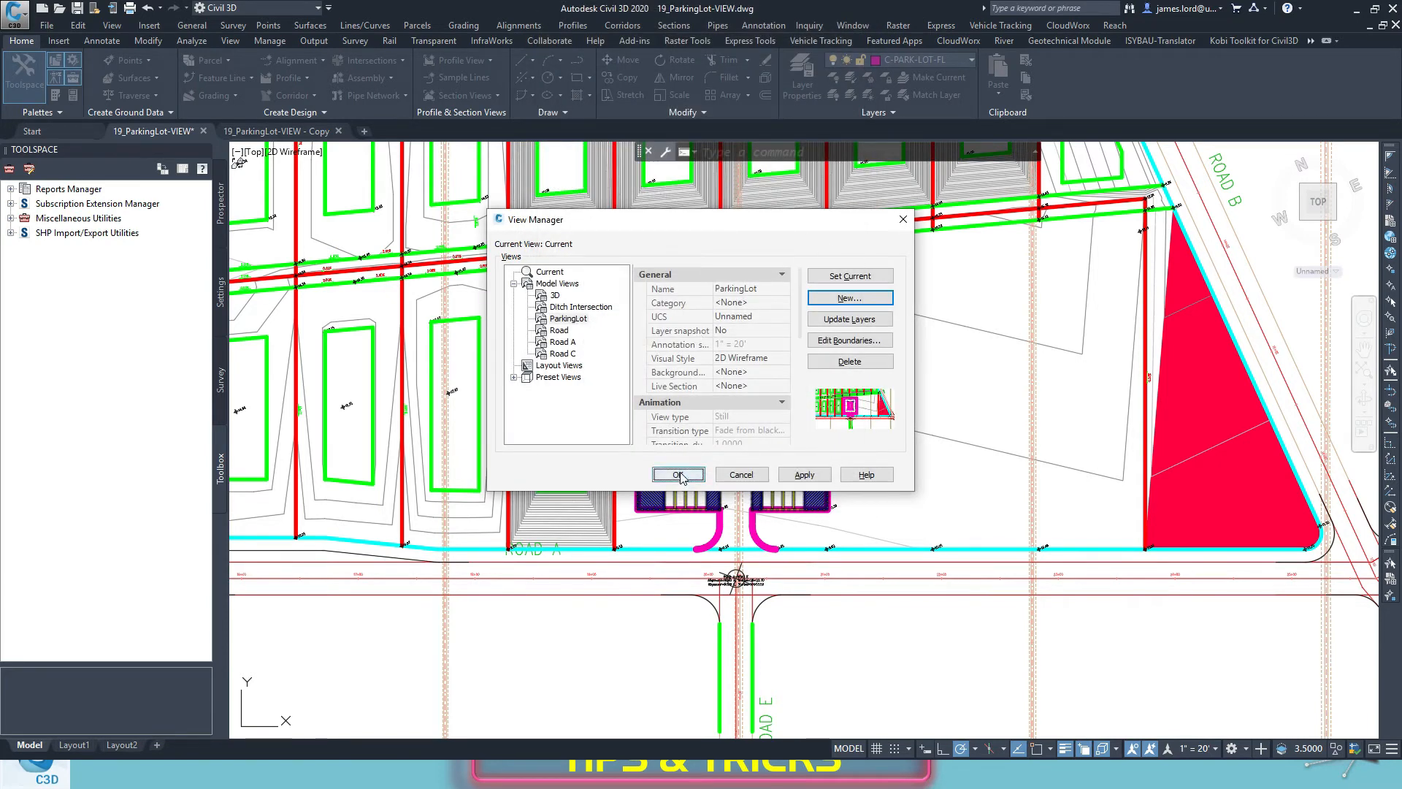
click(679, 475)
Restore the custom model view Road A.
middle_drag(645, 462, 796, 472)
scroll(799, 488, down, 5)
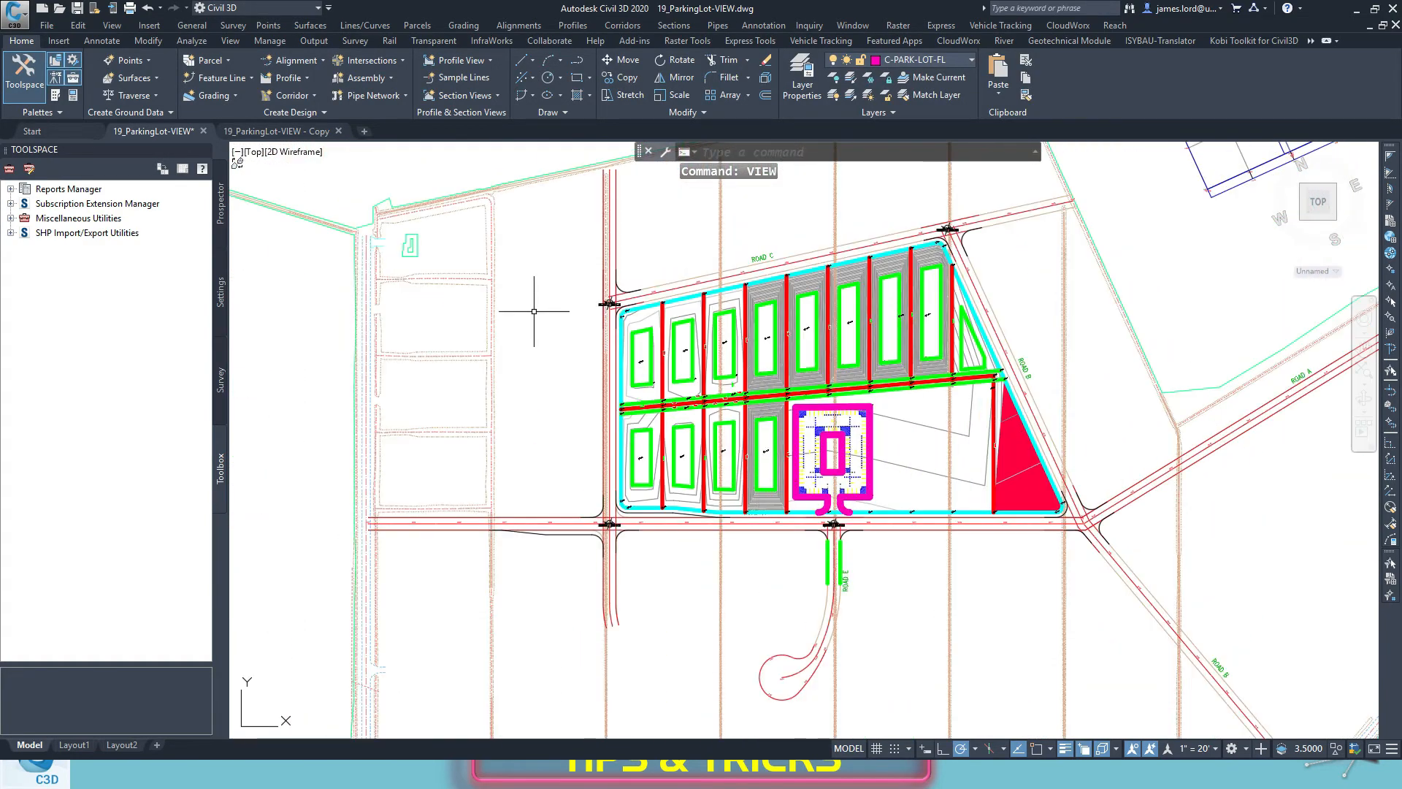
key(ctrl)
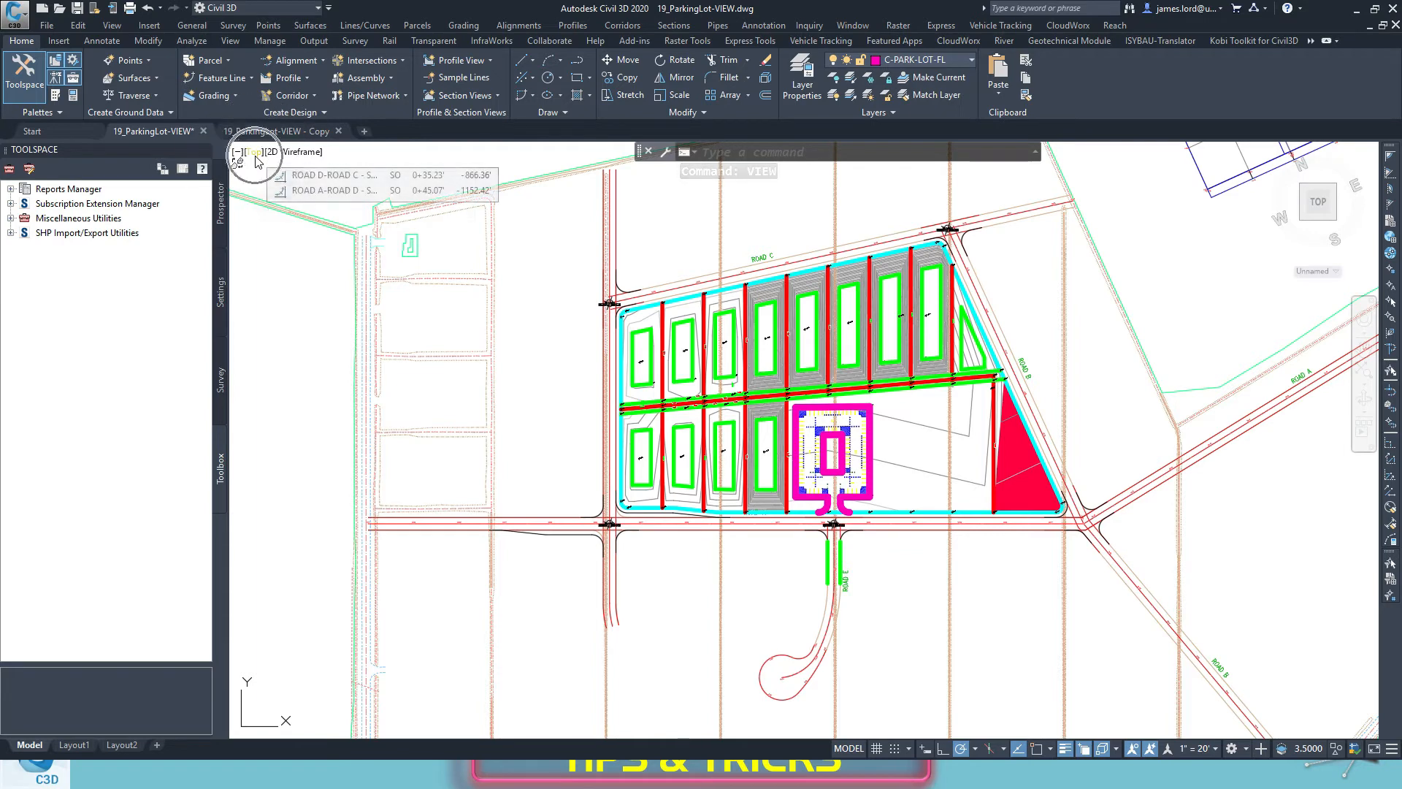
key(ctrl)
key(ctrl)
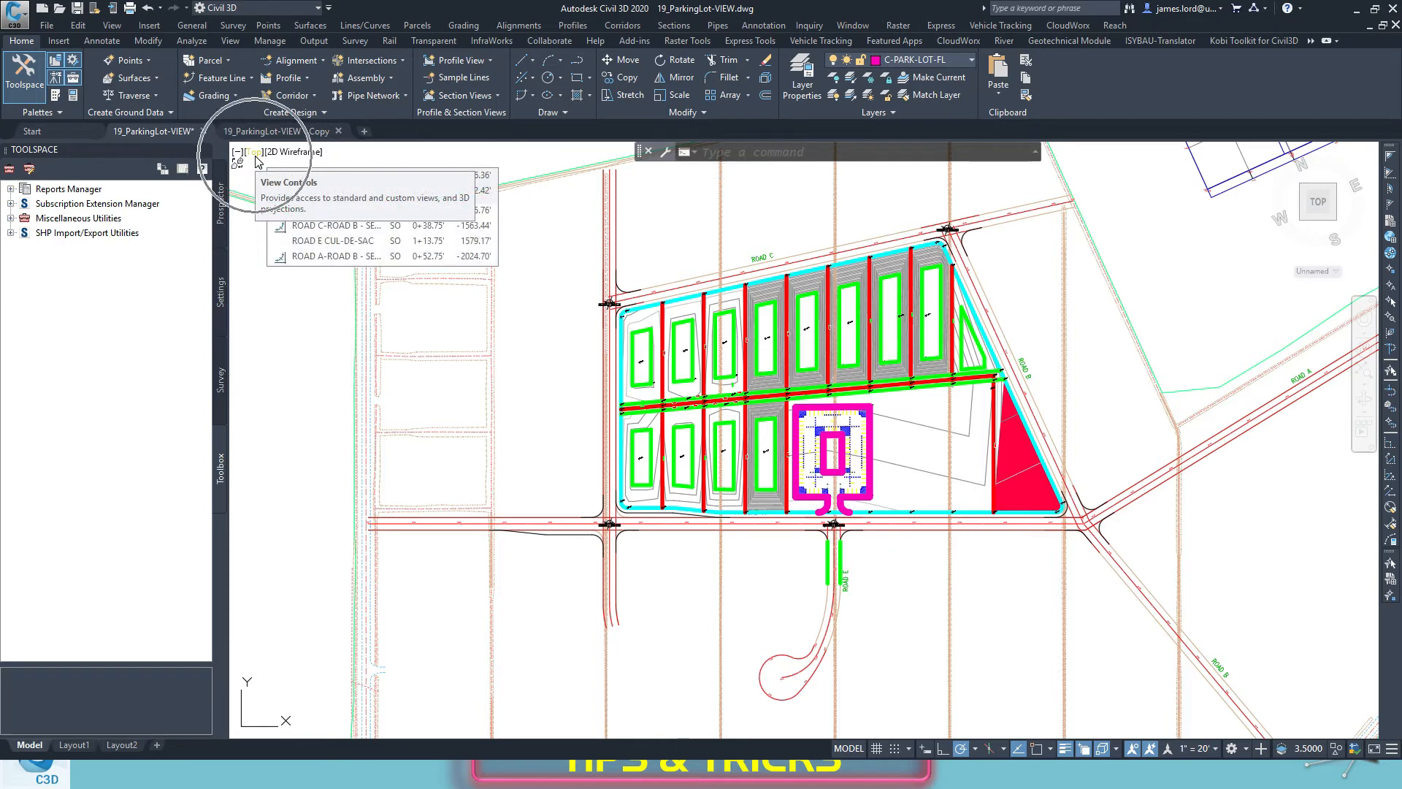
click(256, 155)
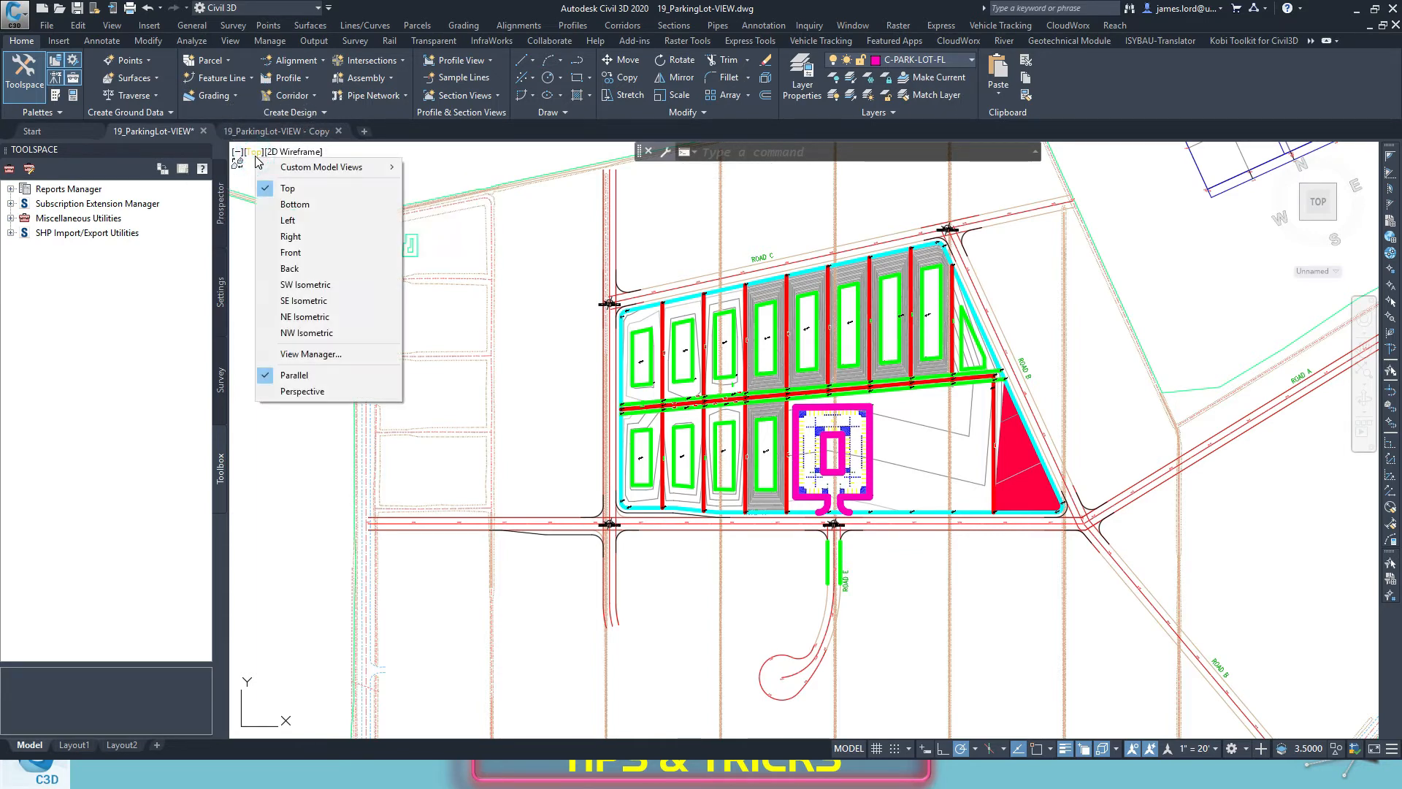
mouse_move(332, 169)
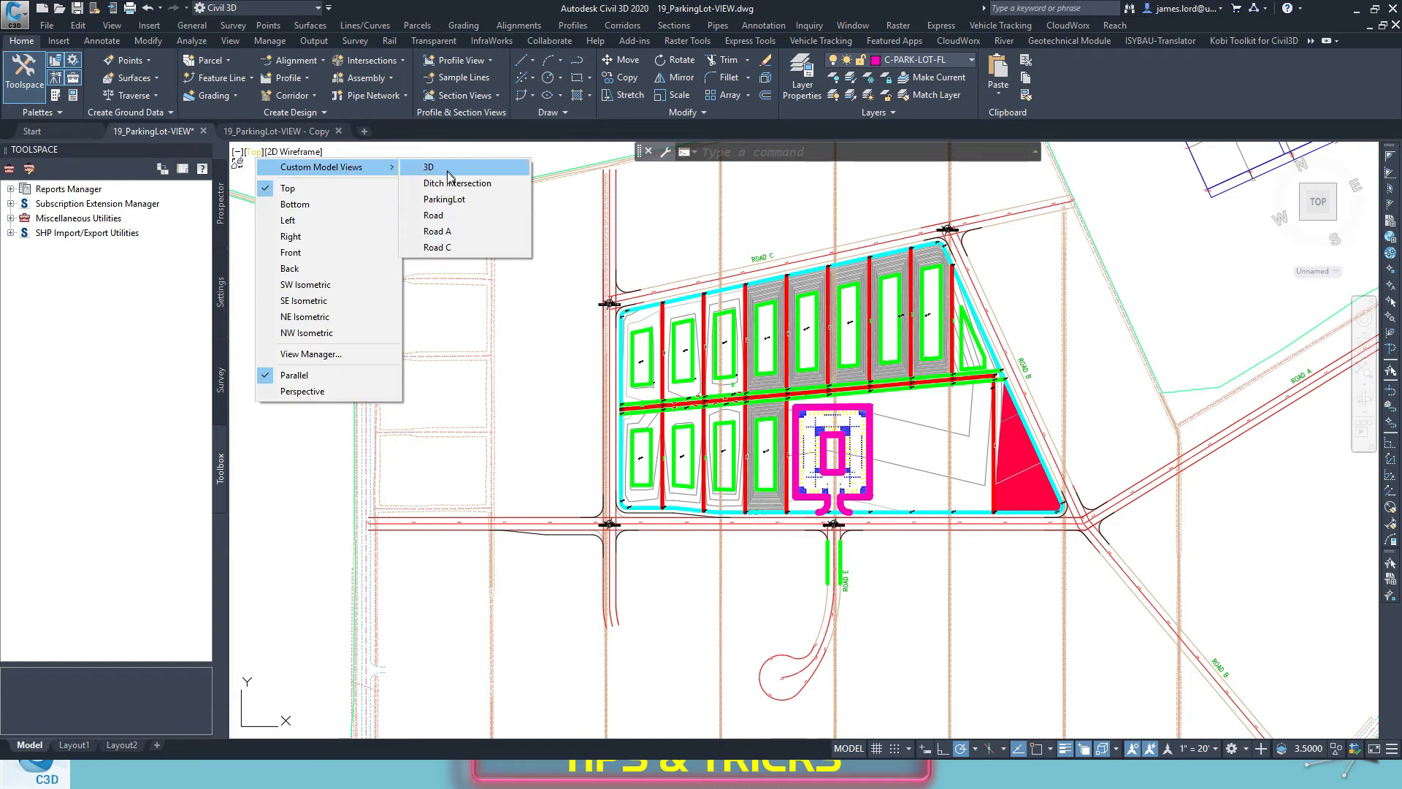
click(454, 235)
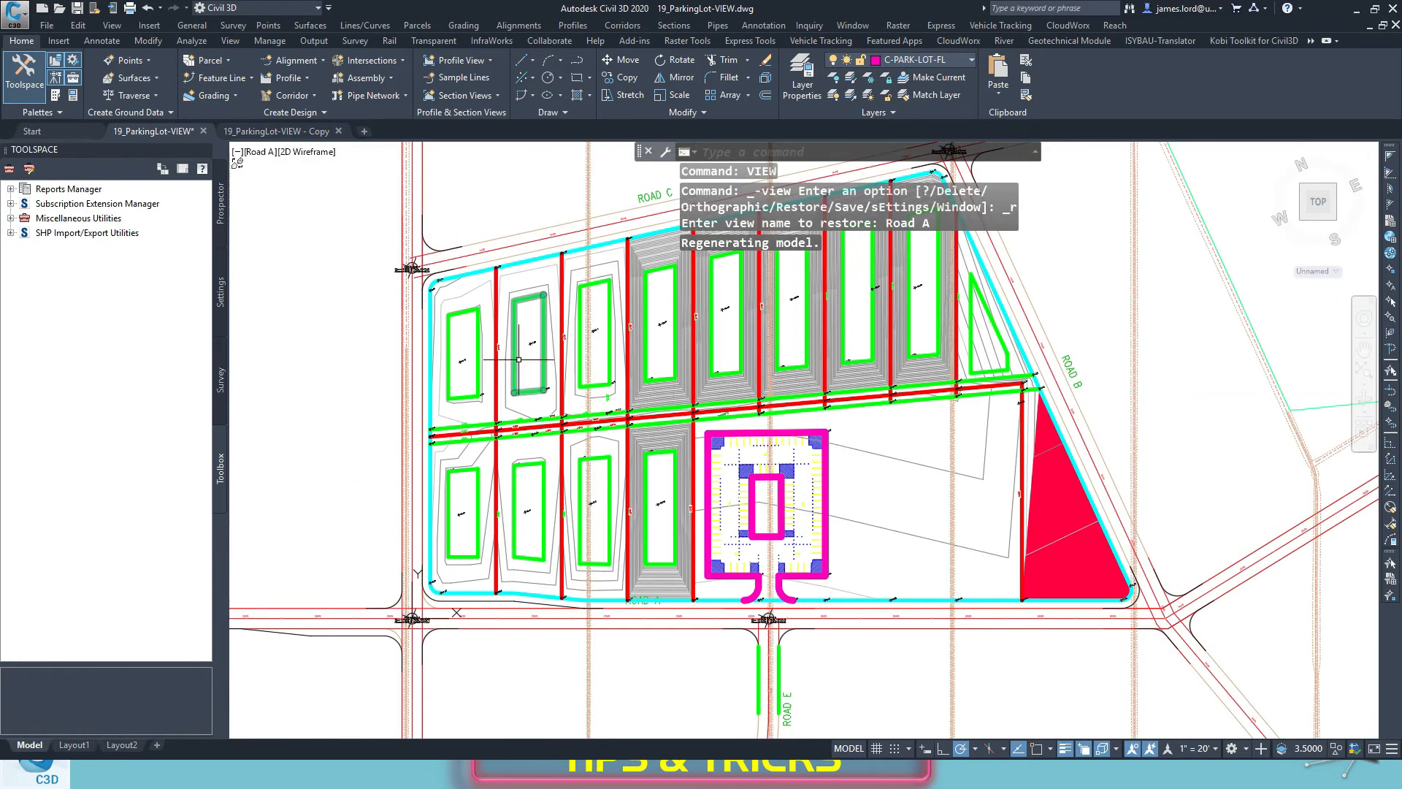
Restore the custom model view Road C and look over the surrounding site.
middle_drag(552, 497, 542, 335)
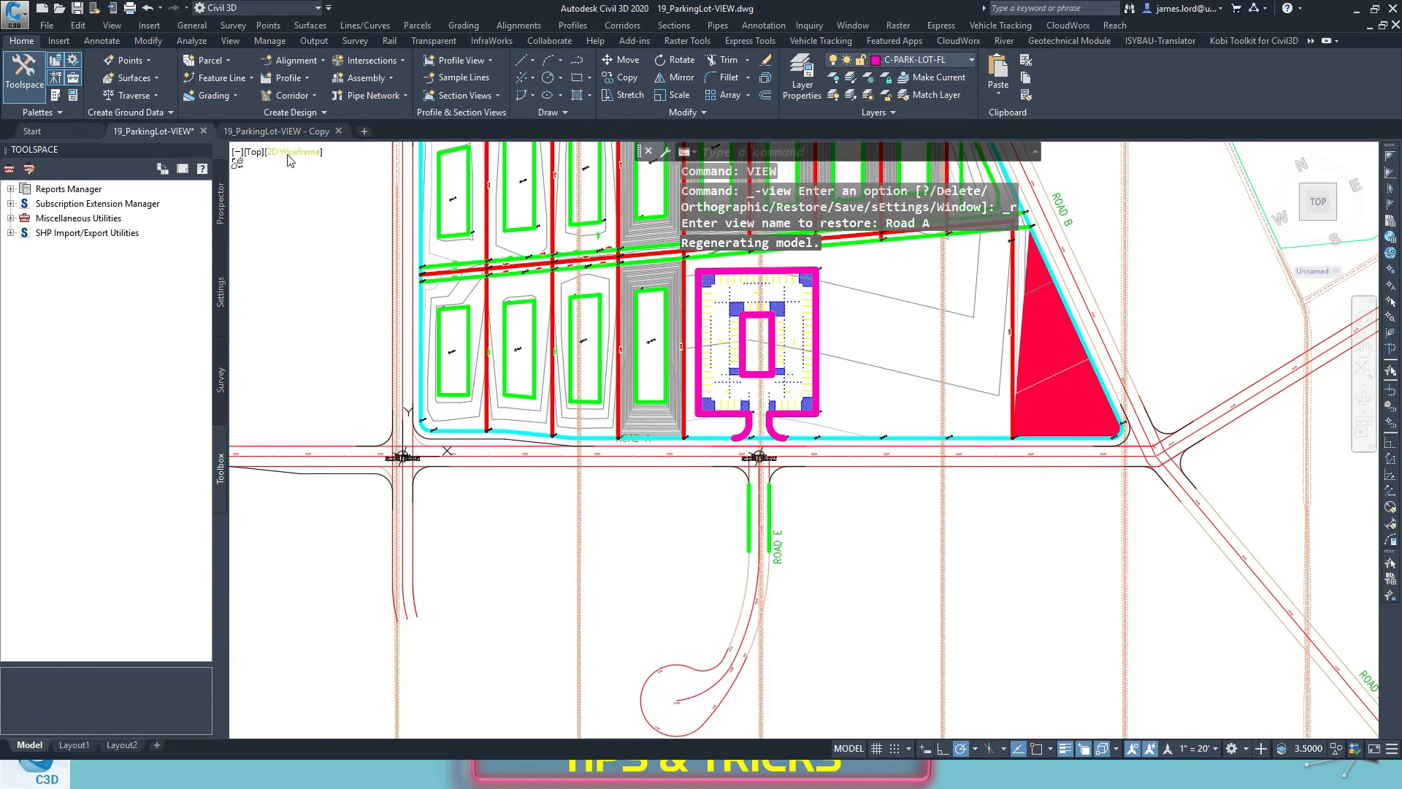
click(255, 153)
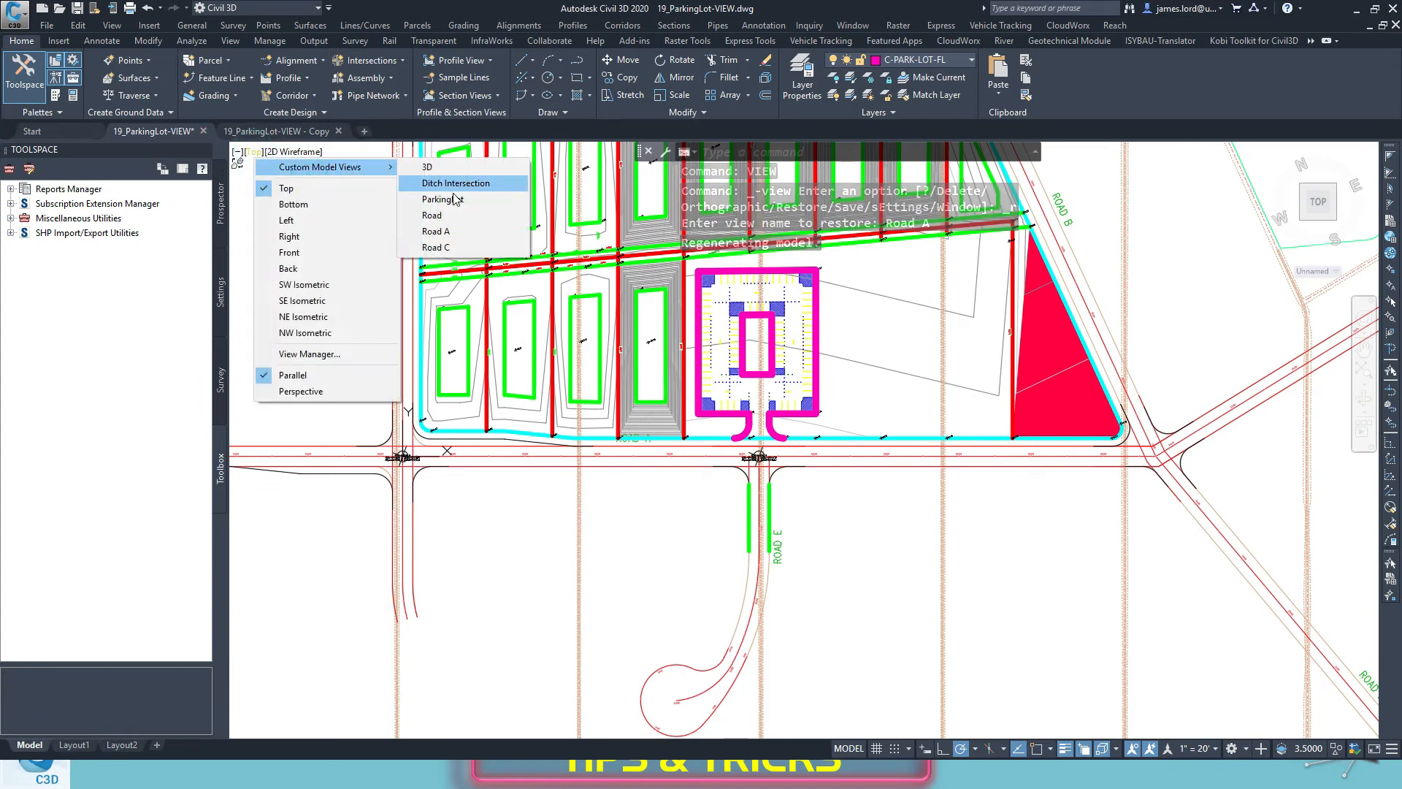
click(438, 247)
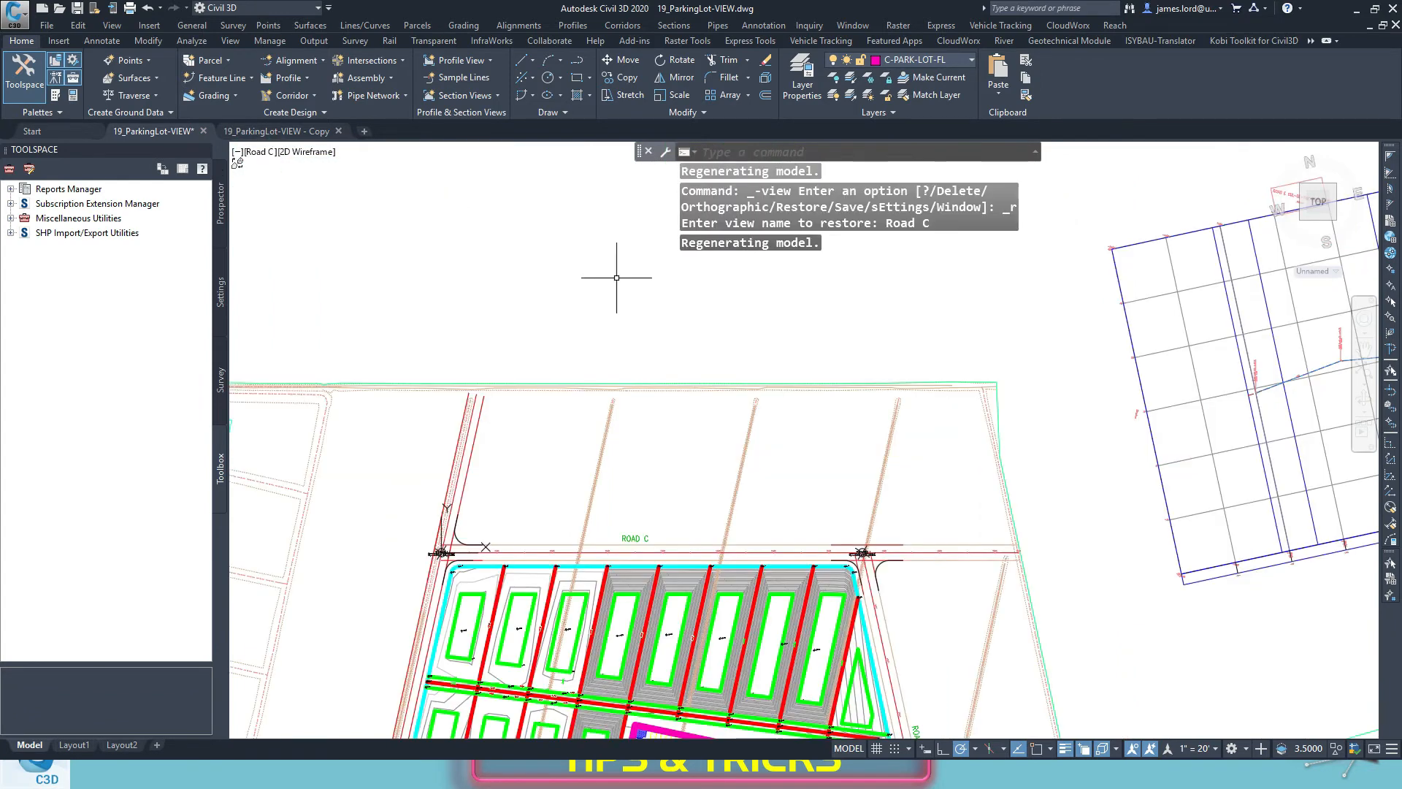
middle_drag(627, 509, 663, 427)
scroll(666, 414, down, 2)
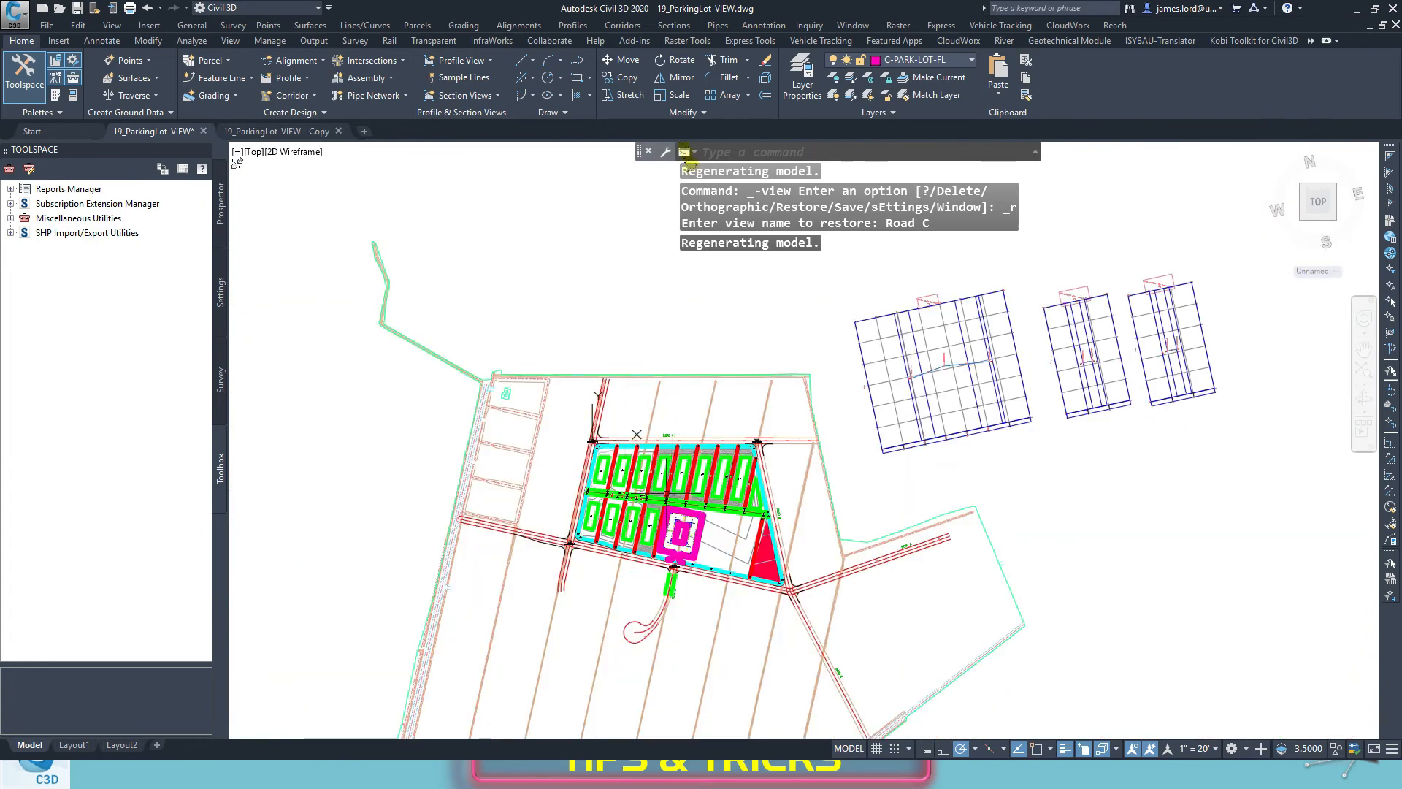
Restore the custom model view ParkingLot.
scroll(658, 552, up, 2)
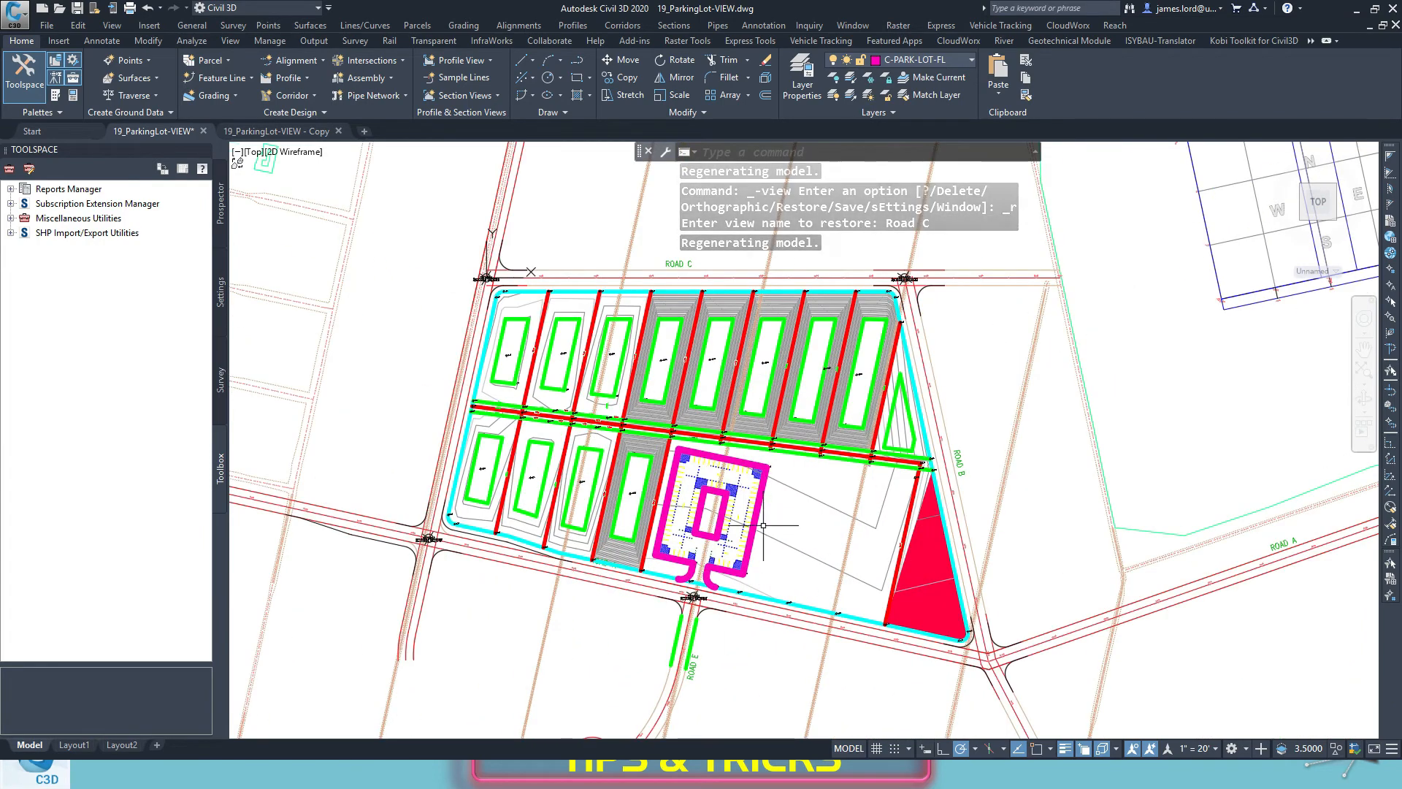
click(253, 152)
mouse_move(296, 169)
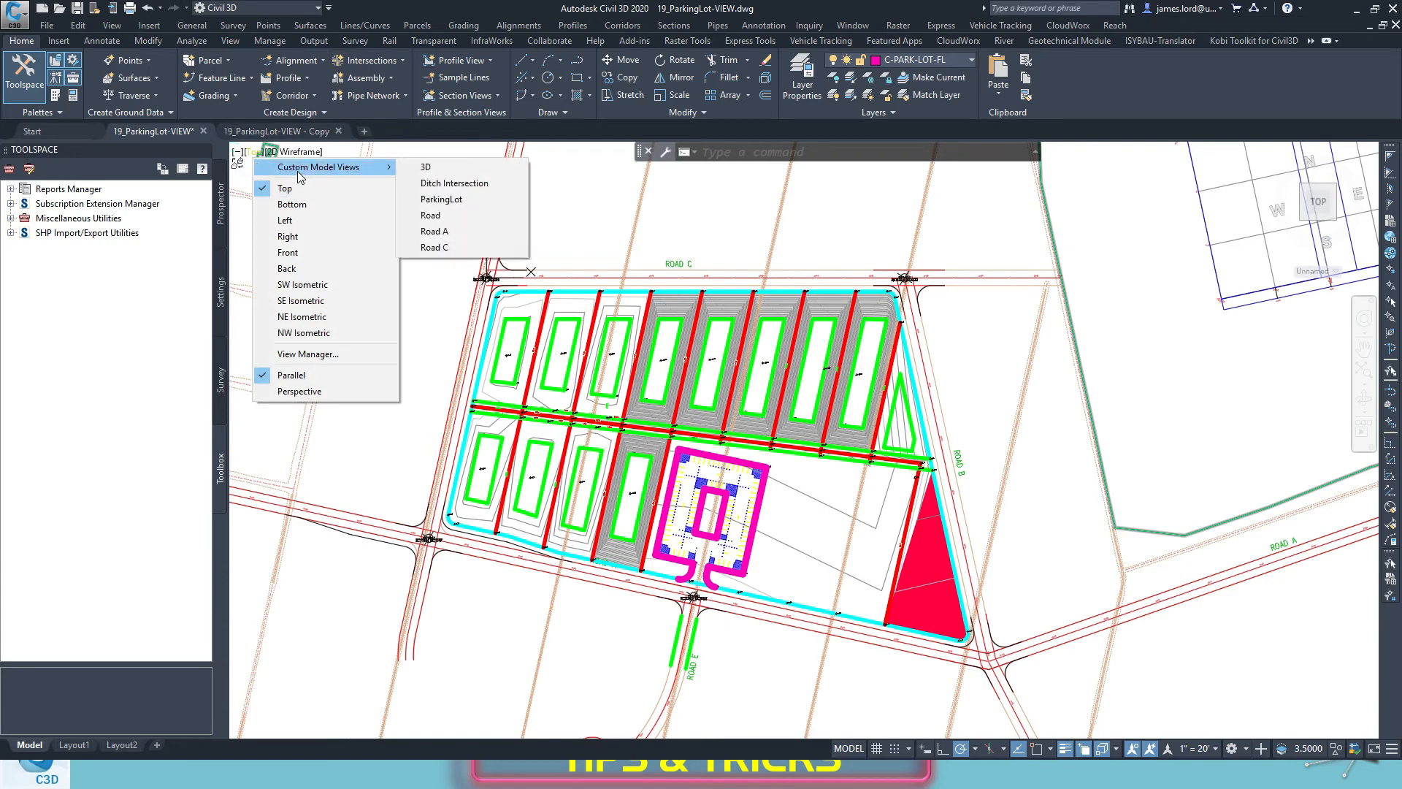
click(450, 201)
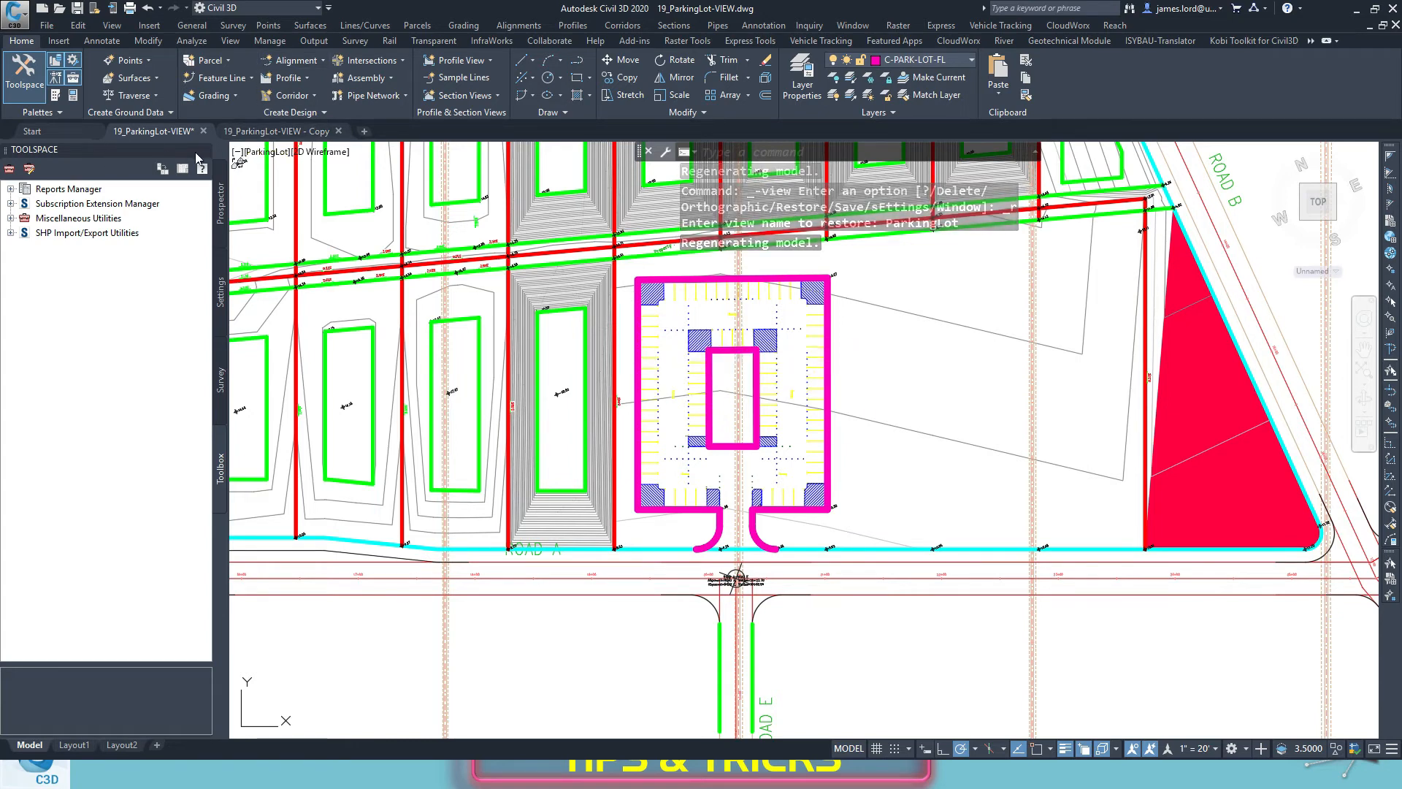
Restore the custom model view 3D and look over the whole site model, including the distant objects beyond the roads.
click(262, 154)
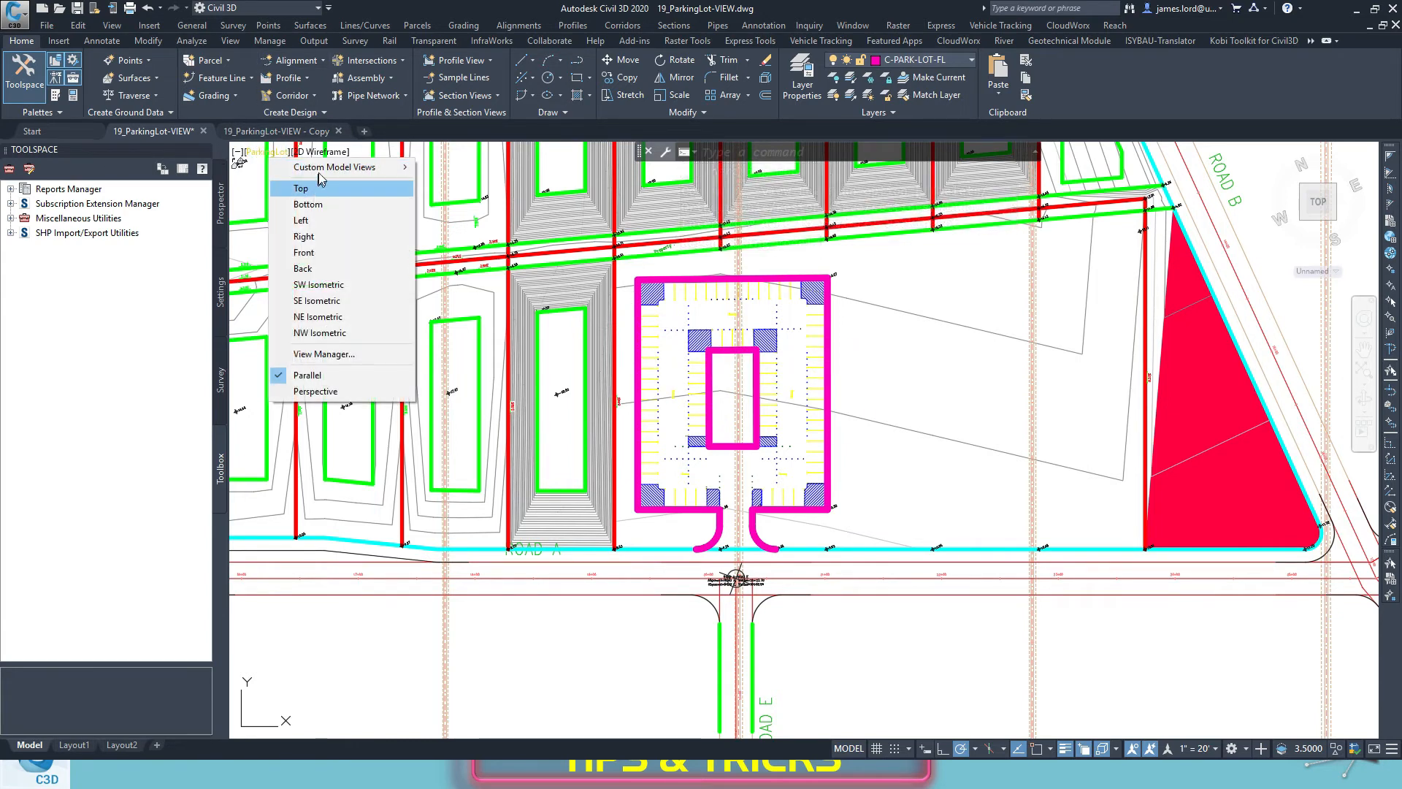
mouse_move(329, 167)
click(431, 169)
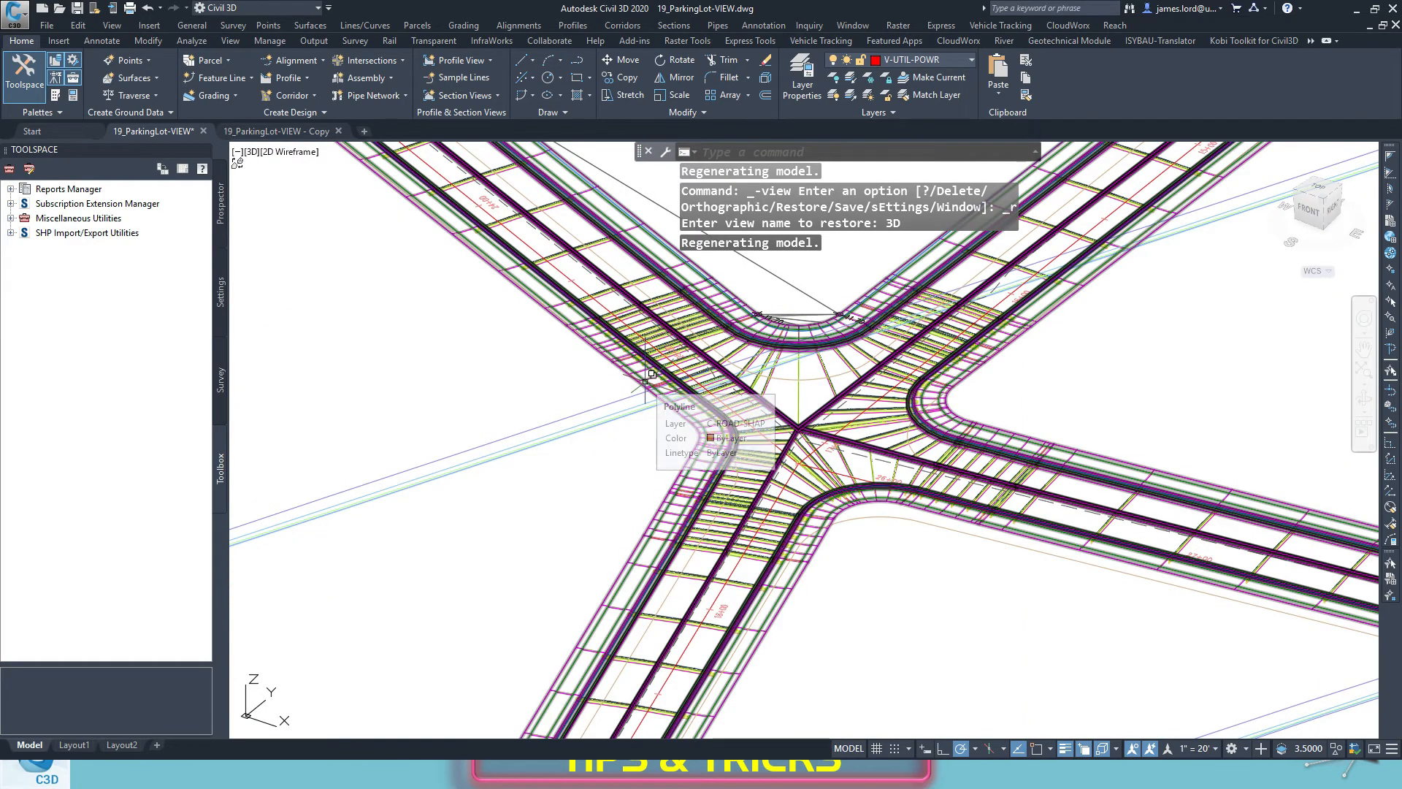
scroll(650, 373, down, 6)
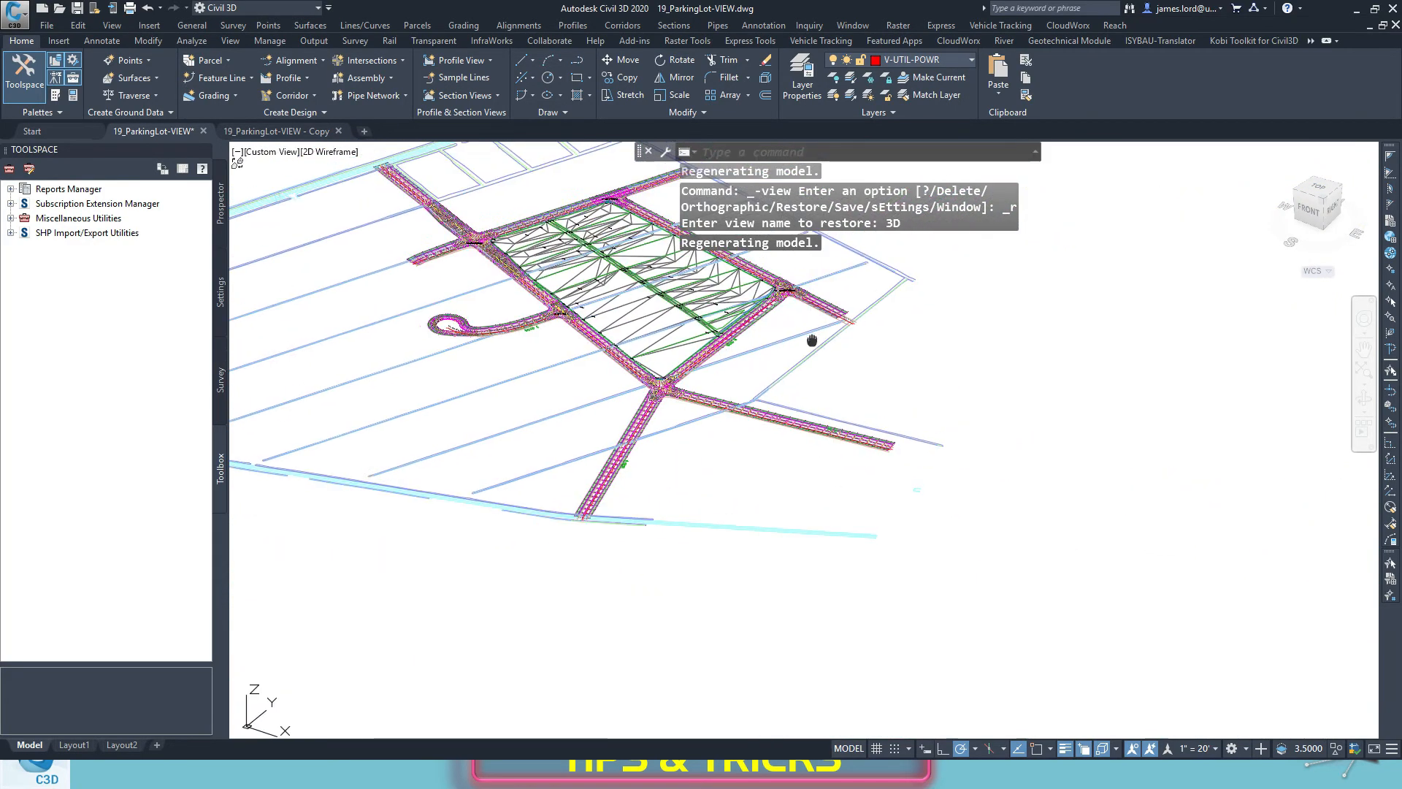
scroll(749, 467, down, 1)
scroll(873, 345, up, 4)
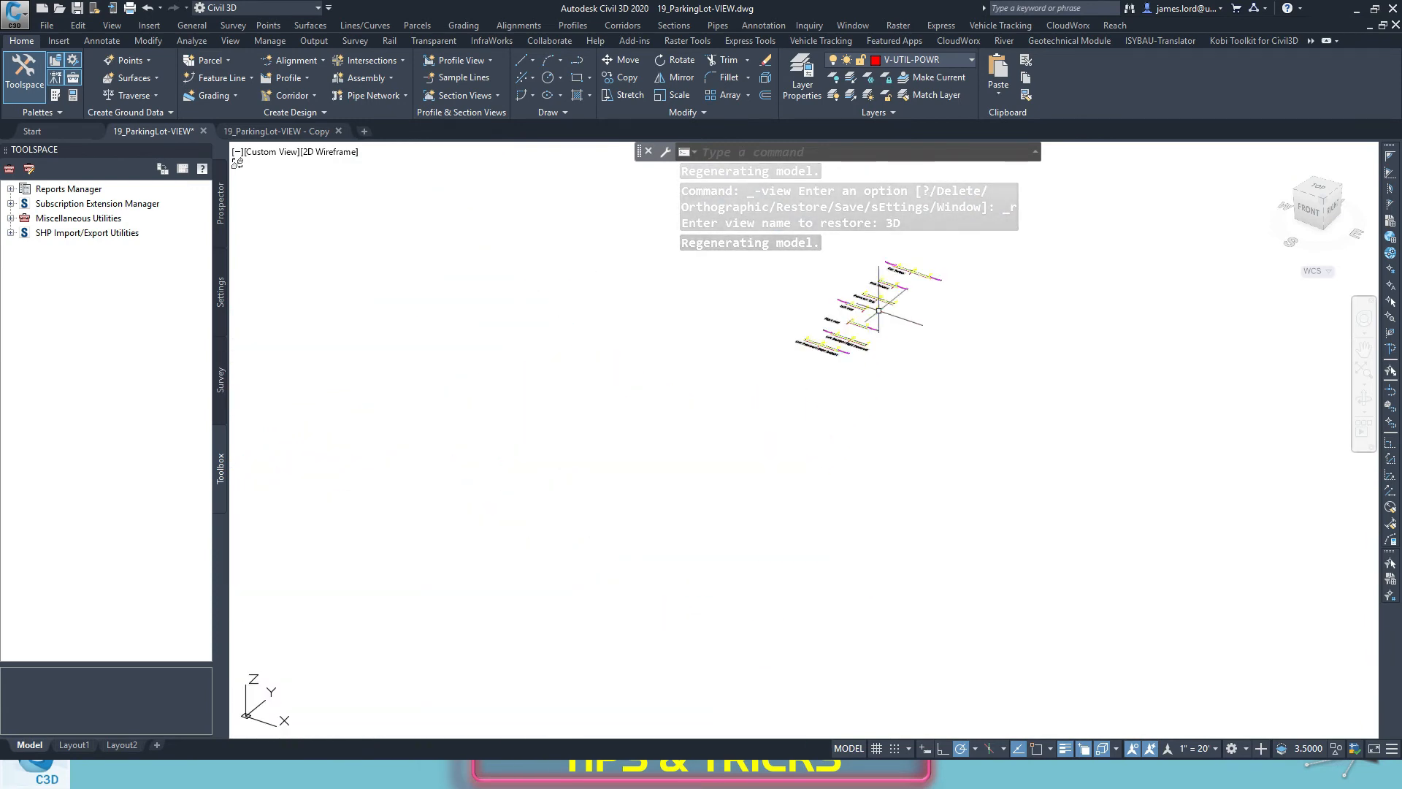
middle_drag(949, 291, 805, 450)
scroll(767, 401, up, 4)
scroll(743, 458, down, 7)
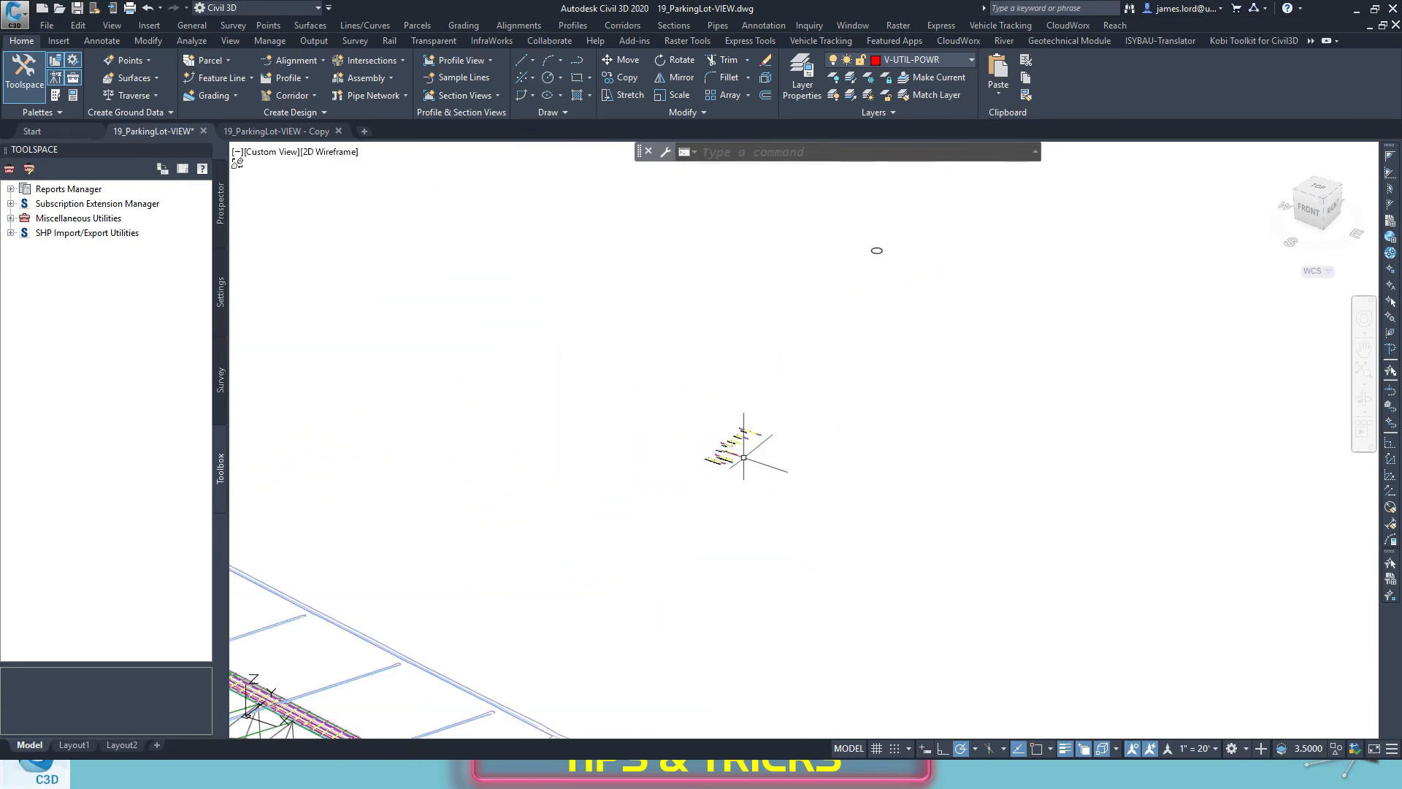
scroll(743, 458, up, 2)
middle_drag(743, 458, 964, 291)
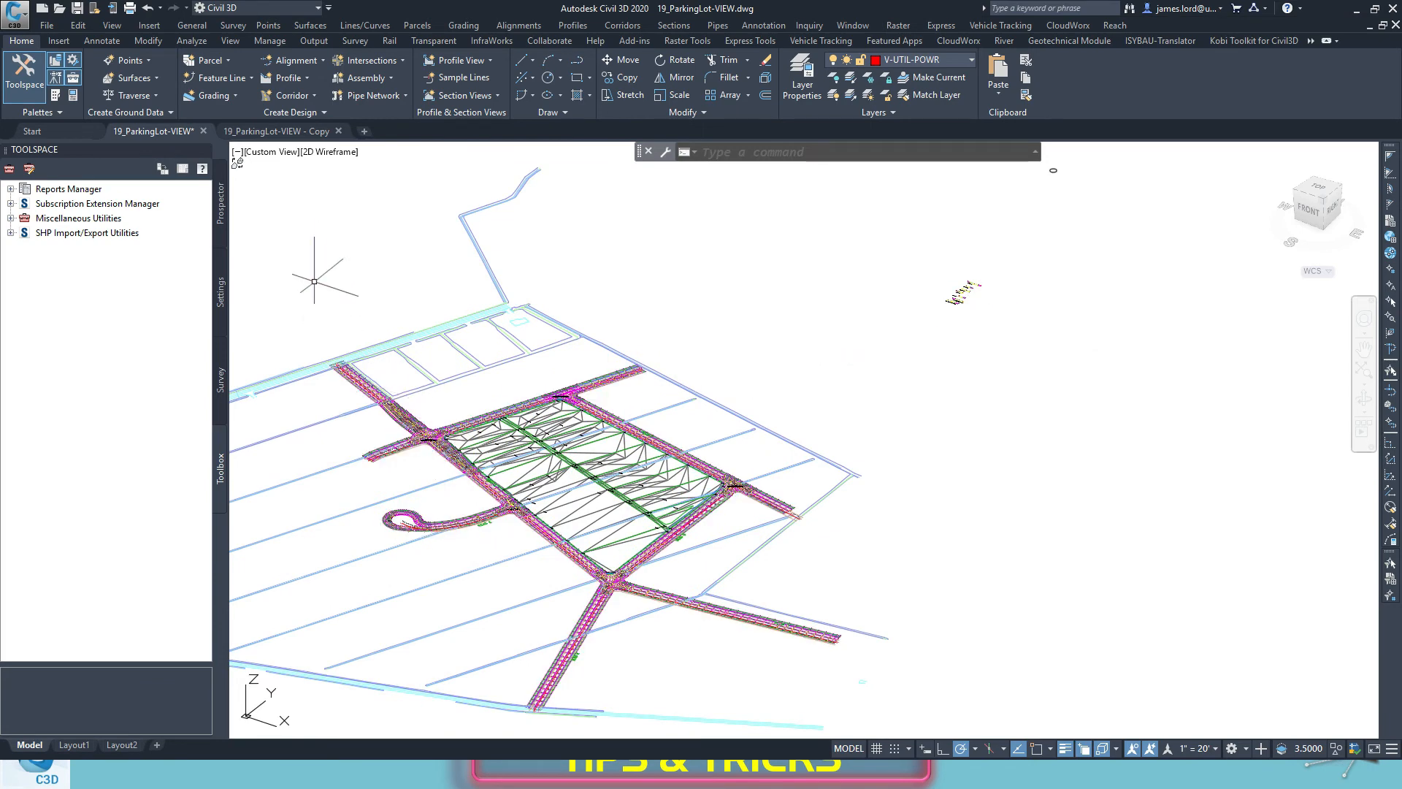
Switch to the drawing 19_ParkingLot-VIEW - Copy and show its empty Layout1 sheet.
click(281, 131)
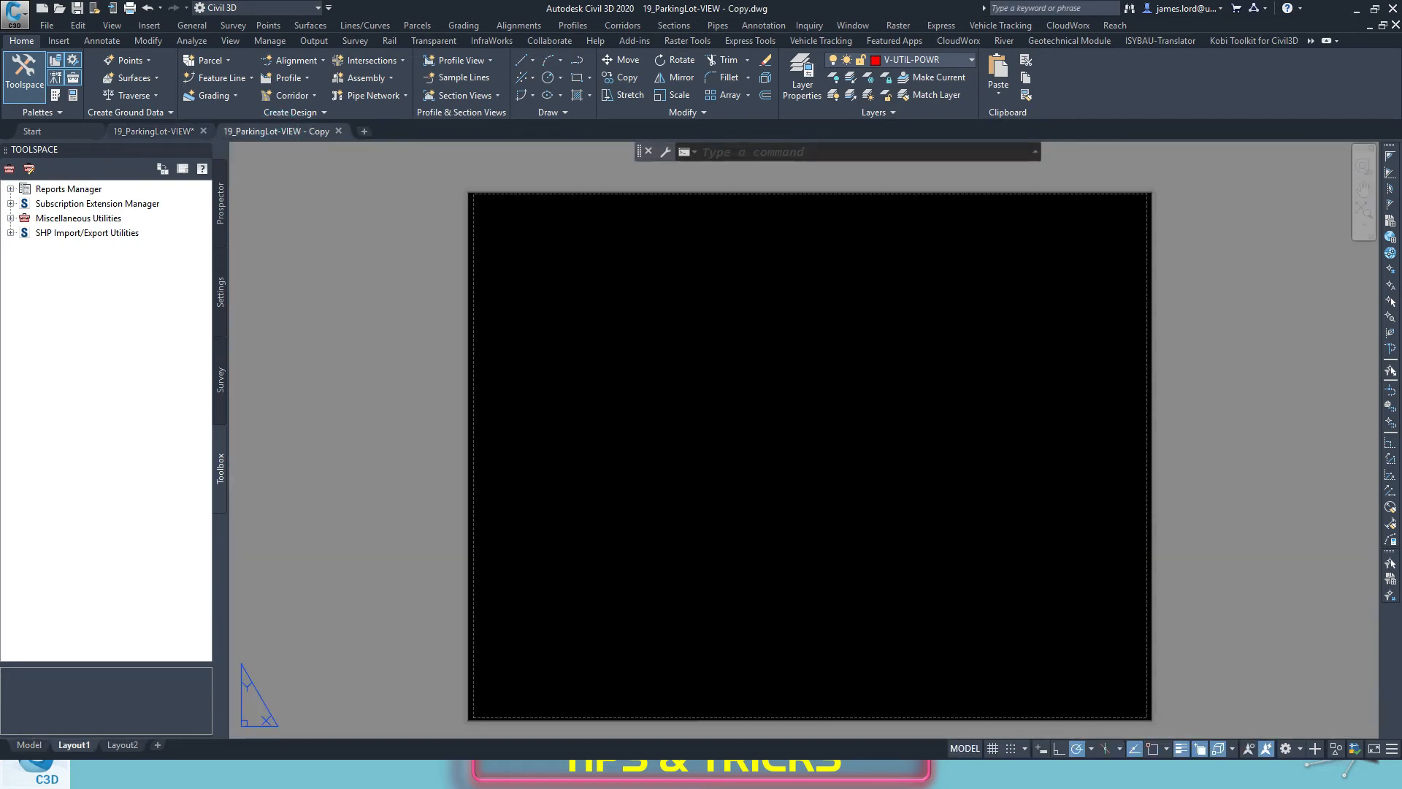
middle_drag(585, 531, 582, 439)
scroll(601, 523, down, 1)
scroll(648, 462, up, 1)
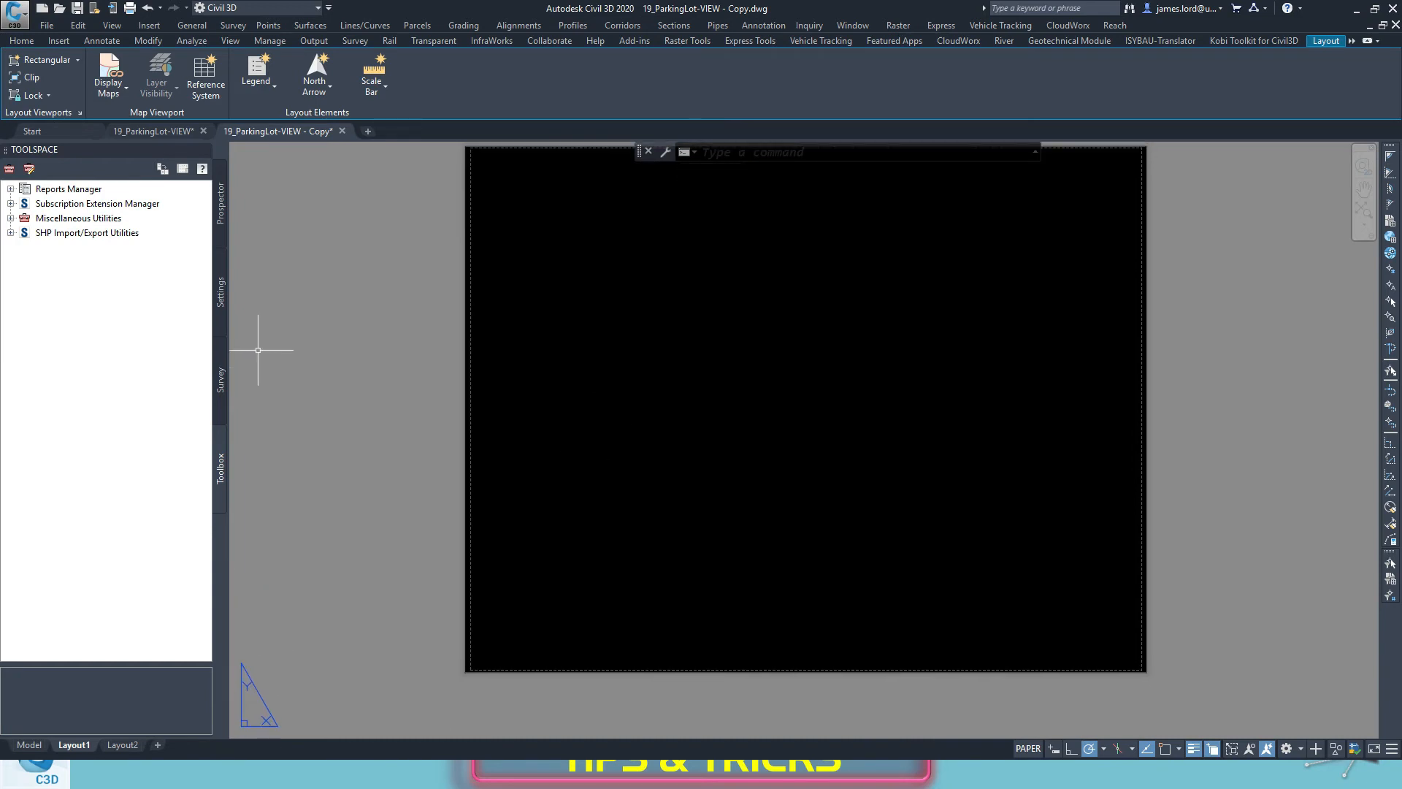
Display the Tool Palettes and the Sheet Set Manager over Layout1.
key(ctrl+F4)
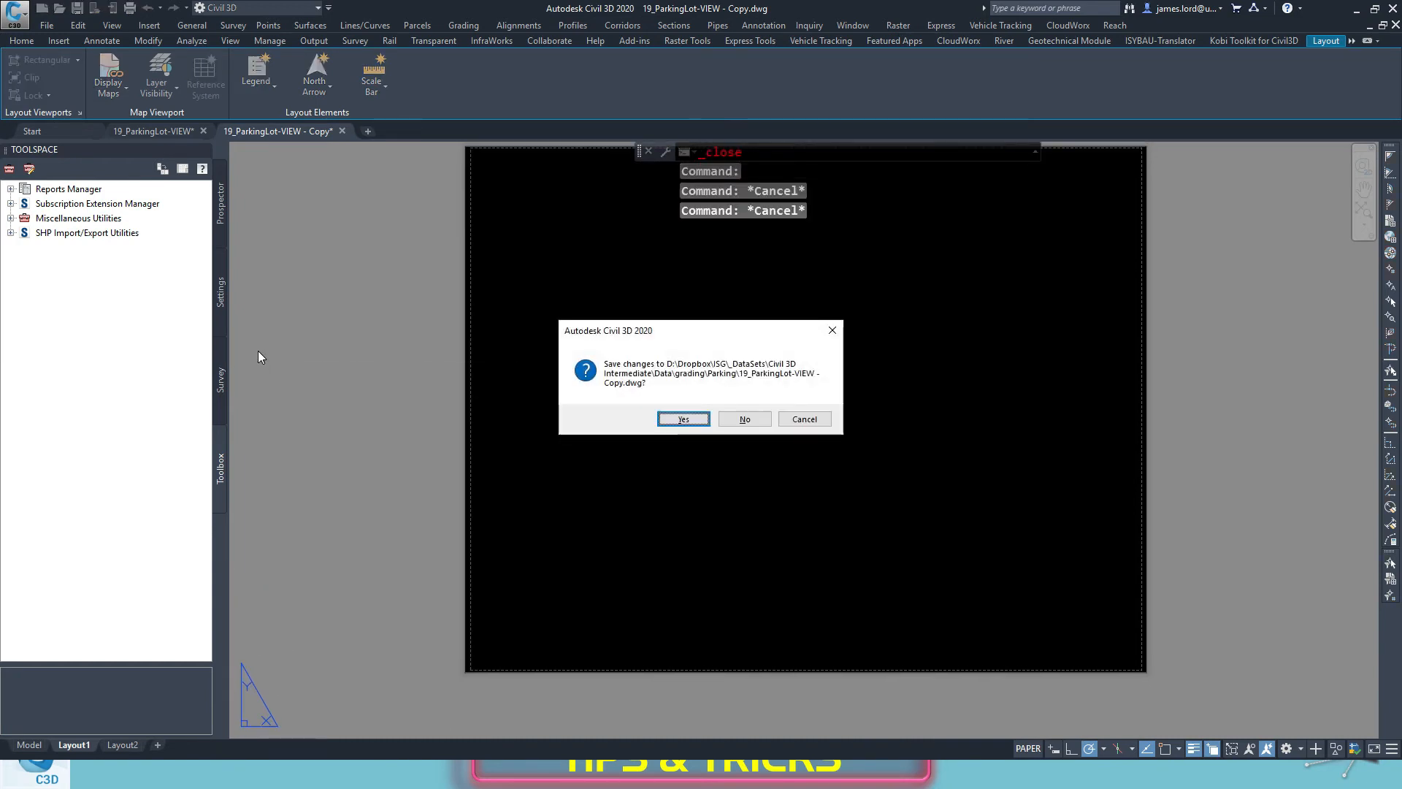
click(793, 419)
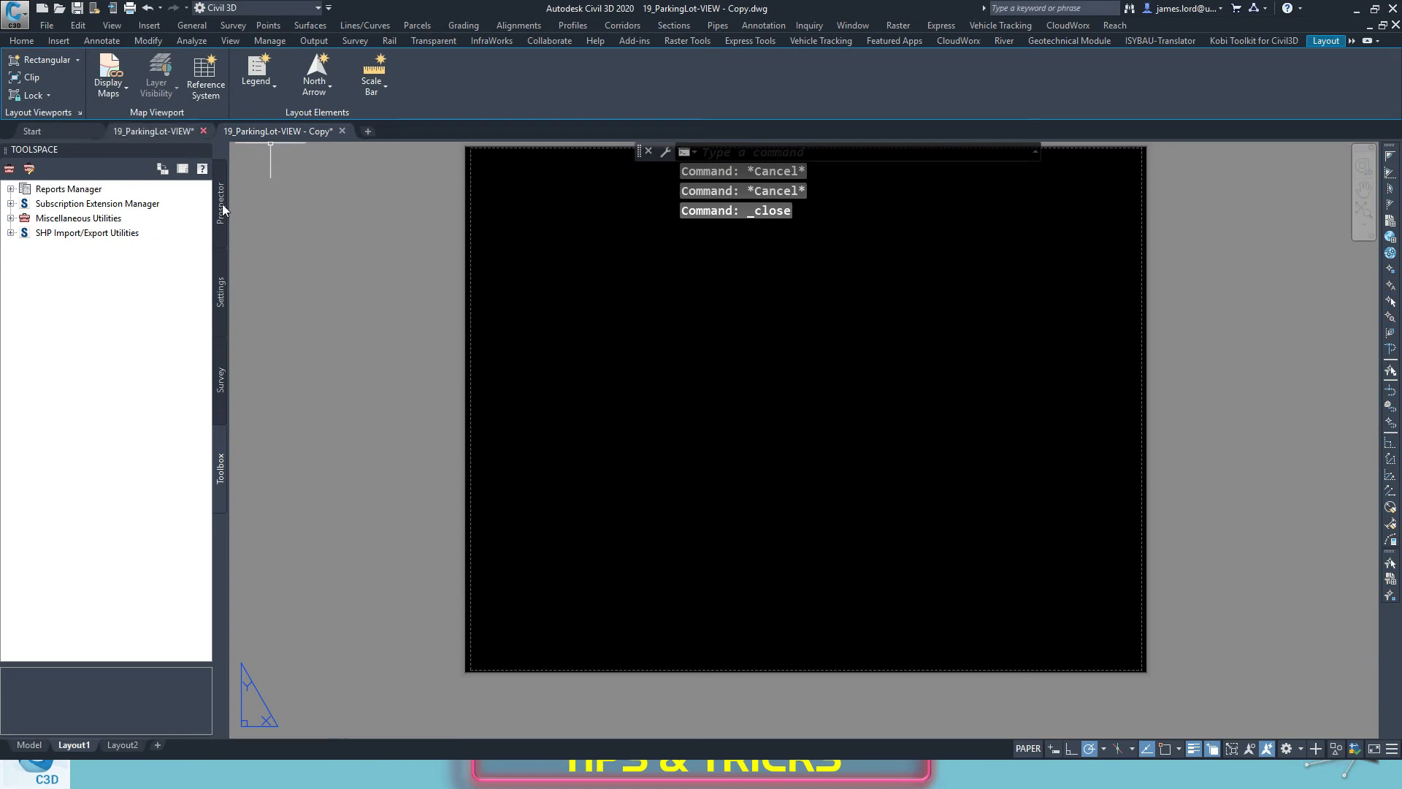
key(ctrl+3)
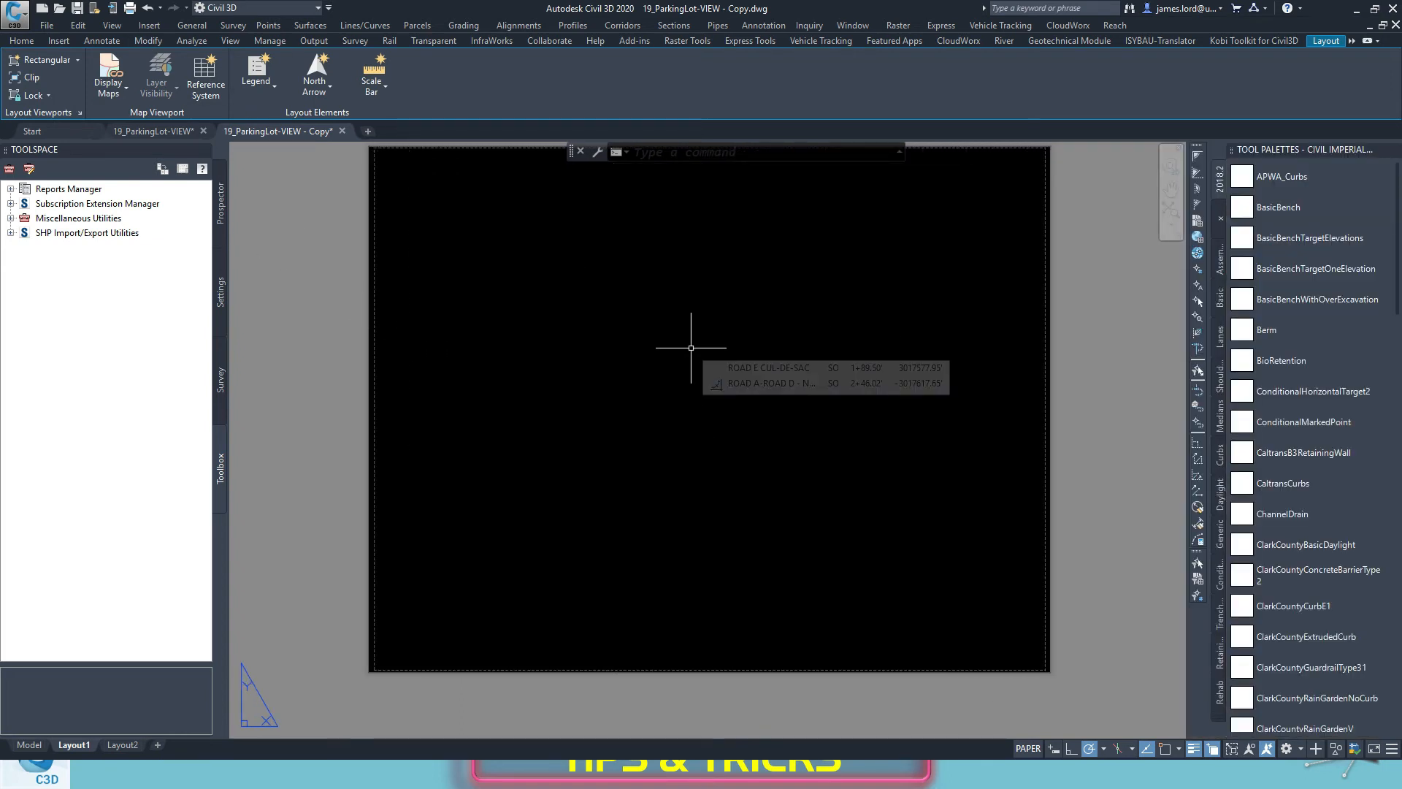
key(ctrl+4)
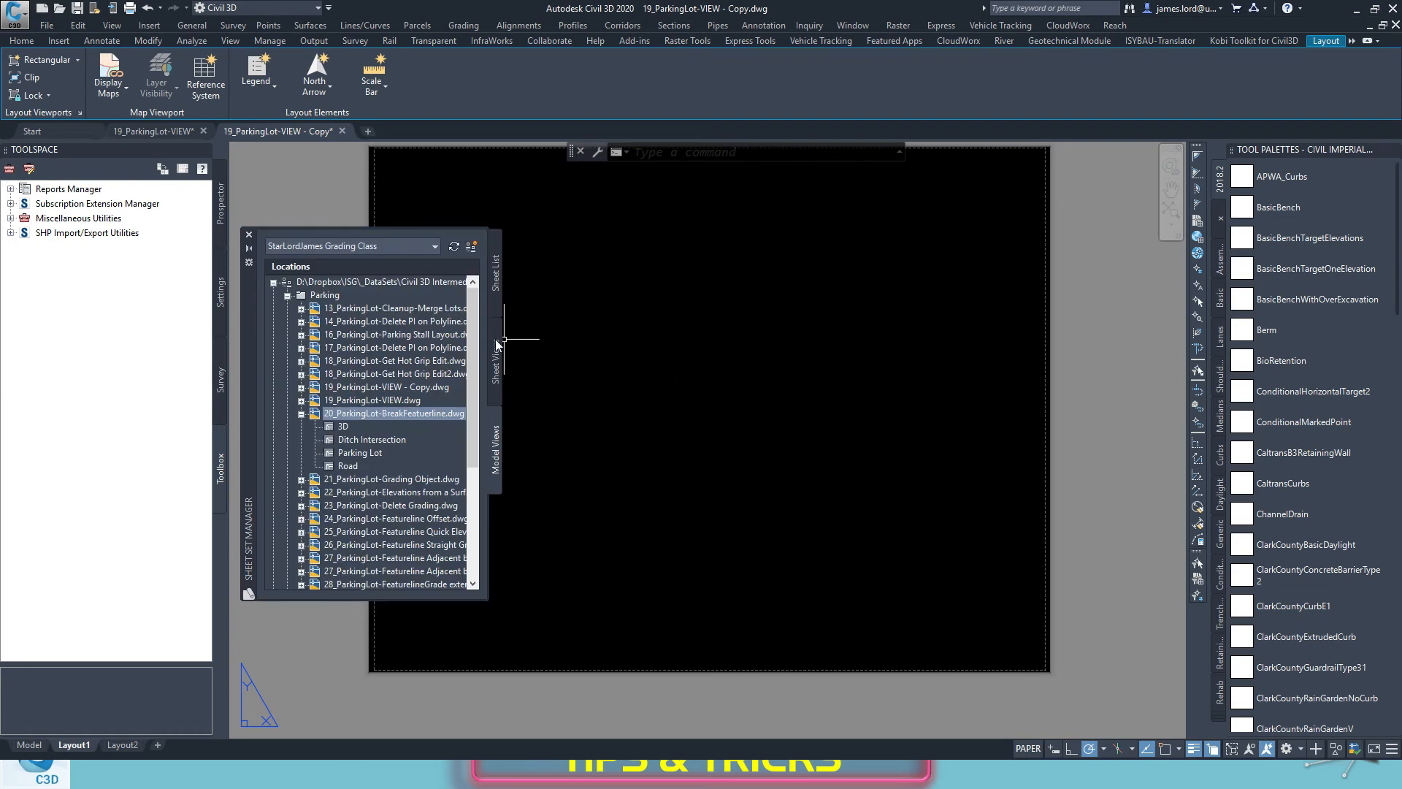
Review the grading class sheet set, comparing its sheet list with the drawings and model views in its grading data location.
click(495, 278)
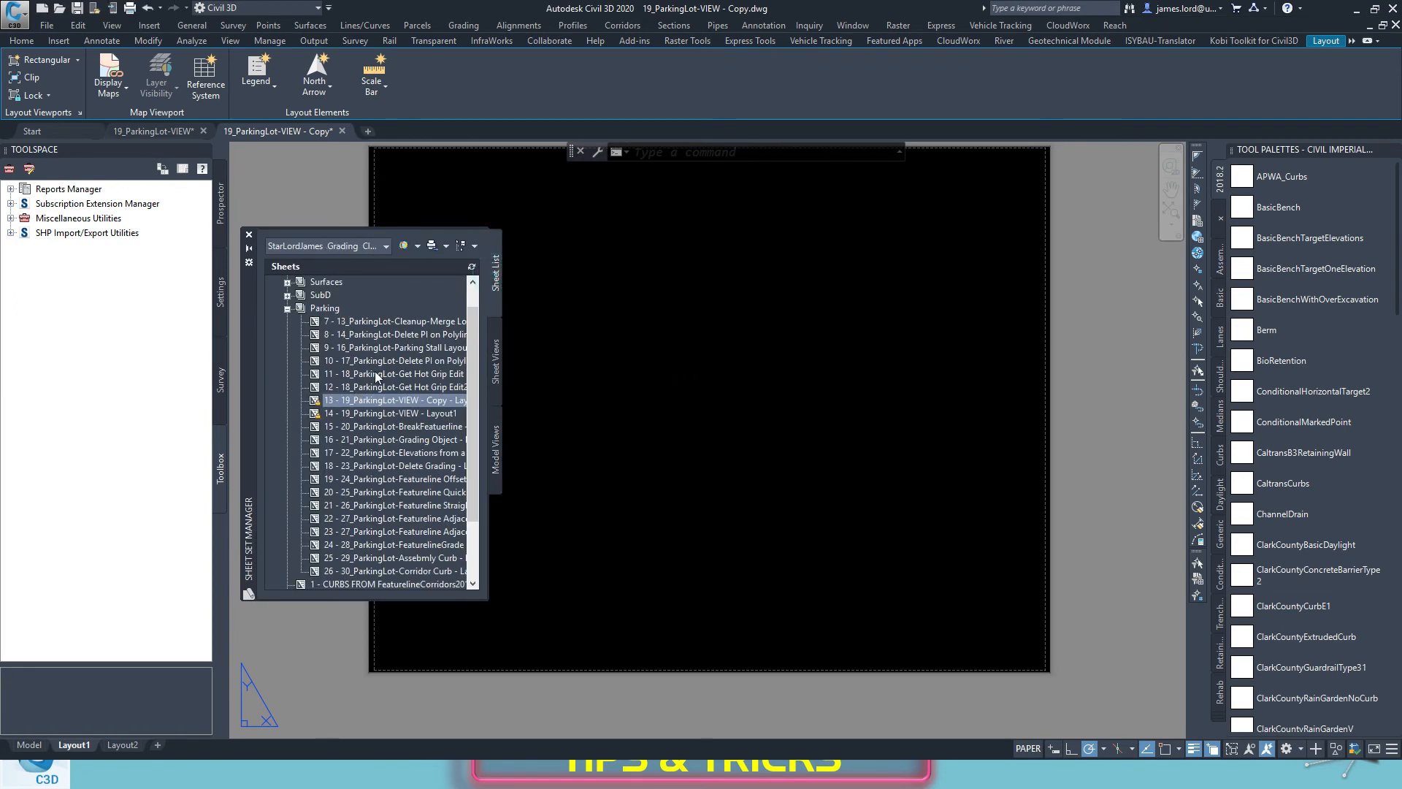
click(496, 449)
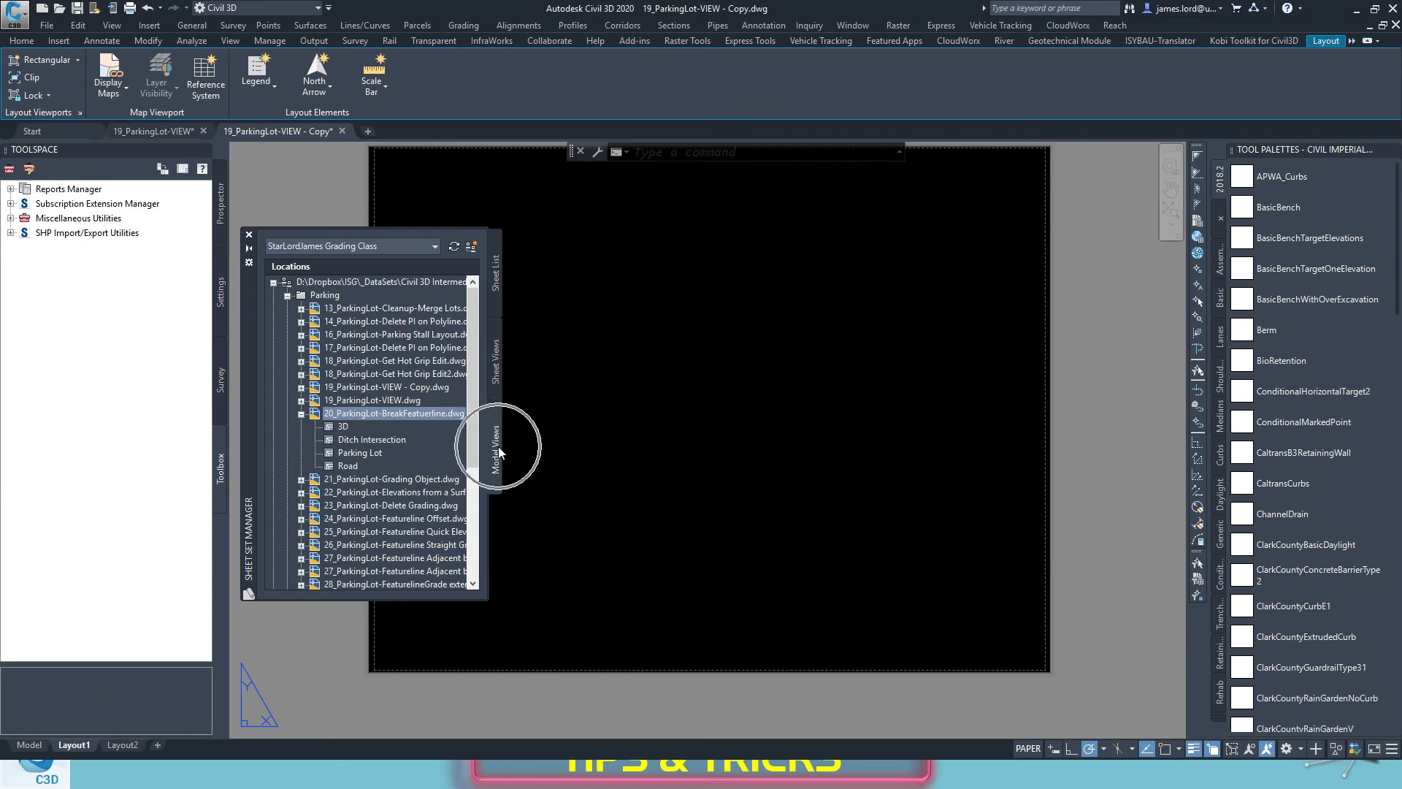
click(329, 283)
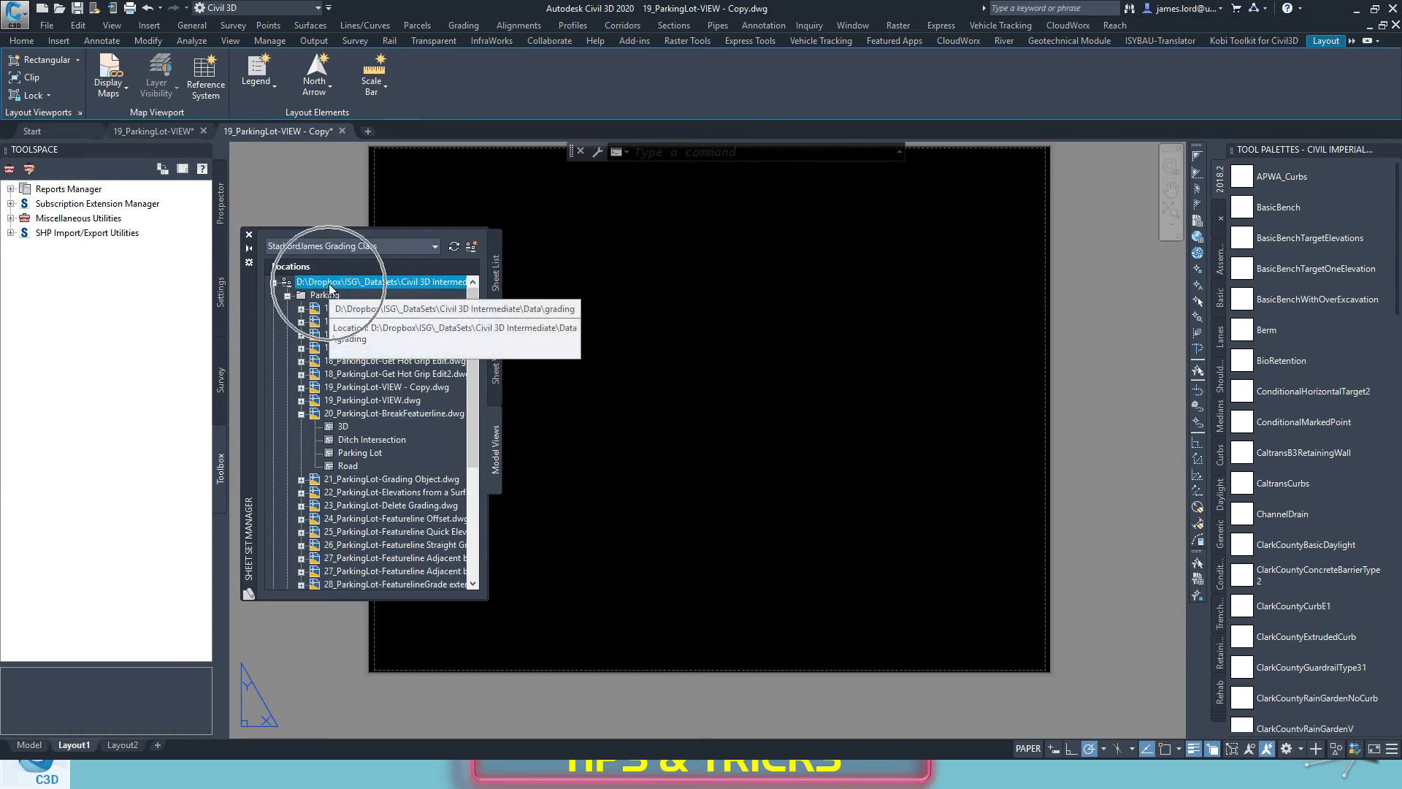
click(275, 283)
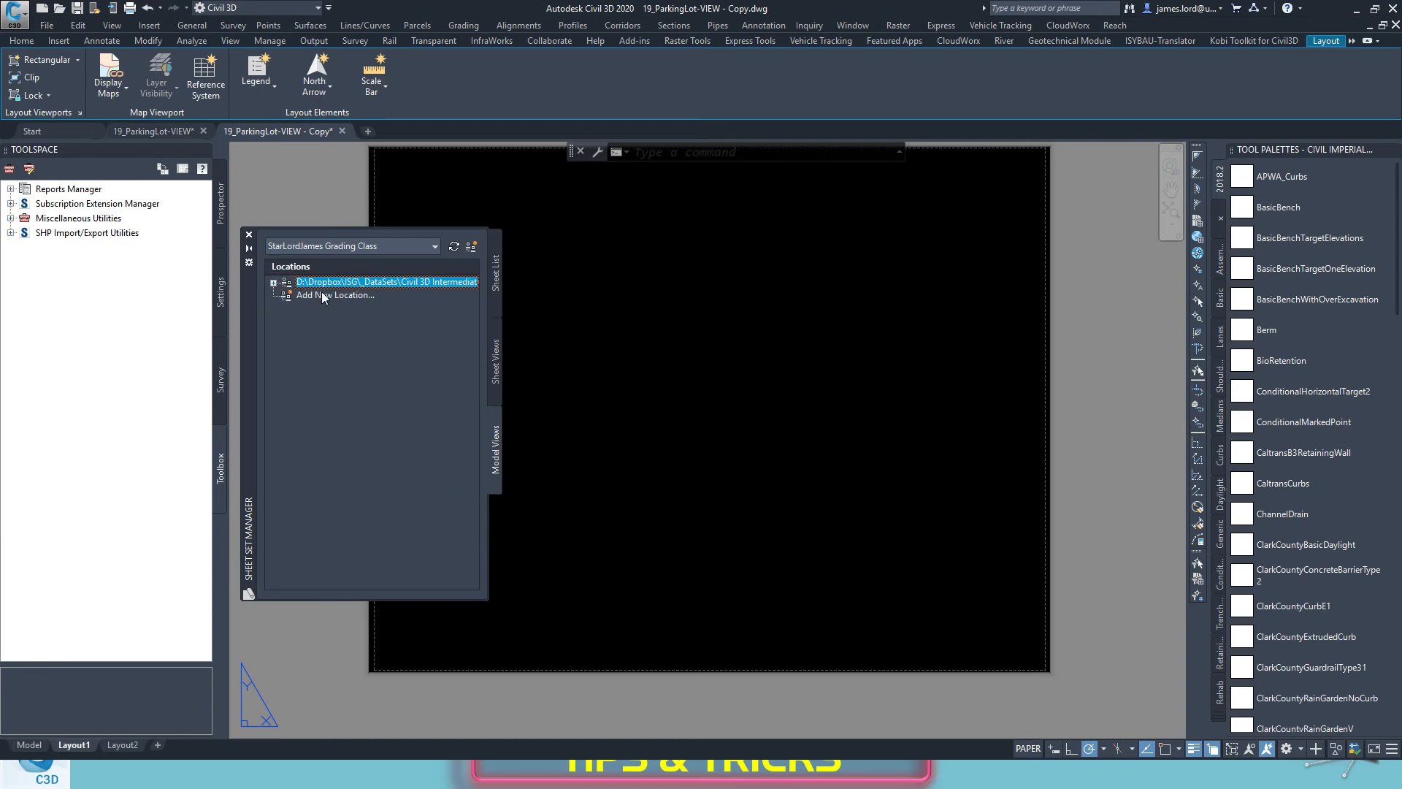
click(274, 283)
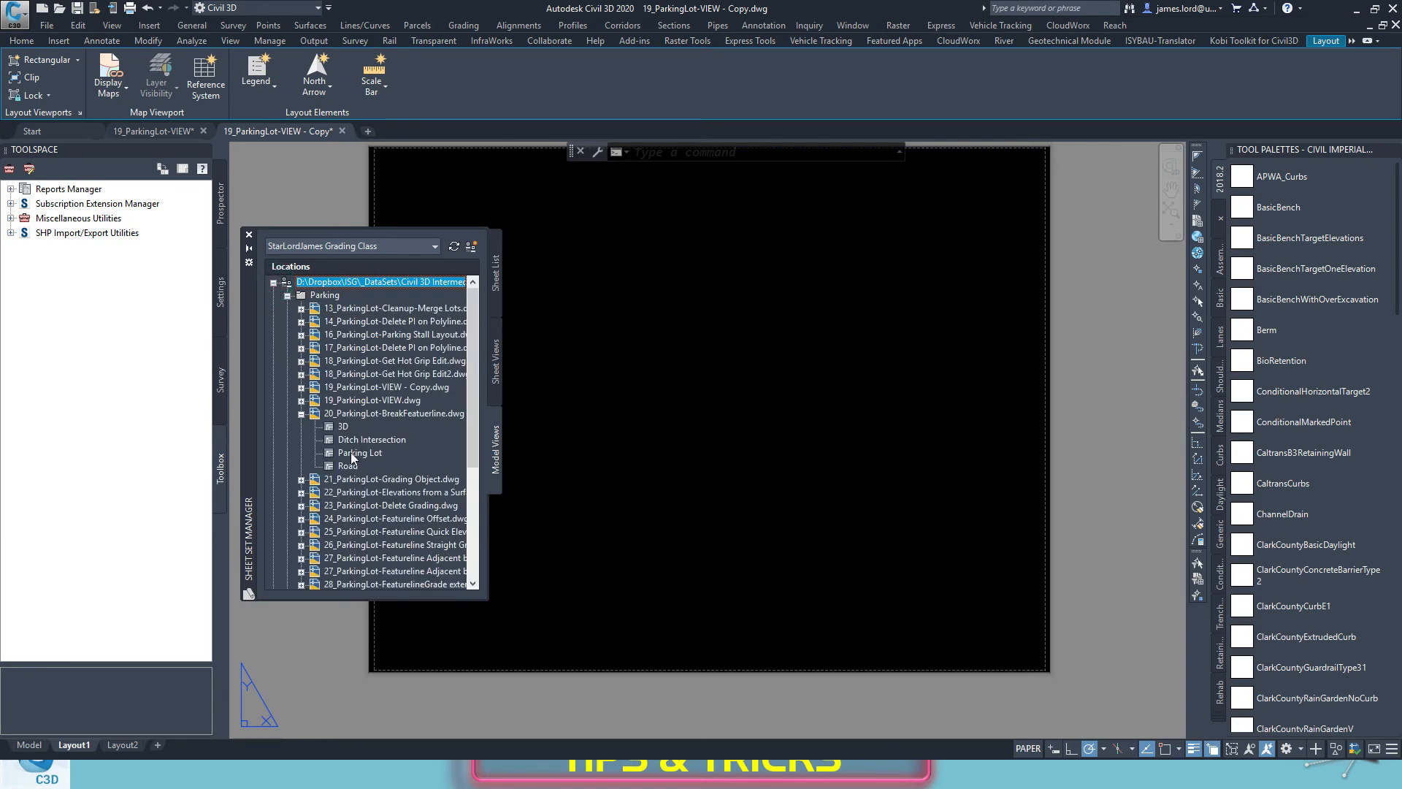
click(495, 271)
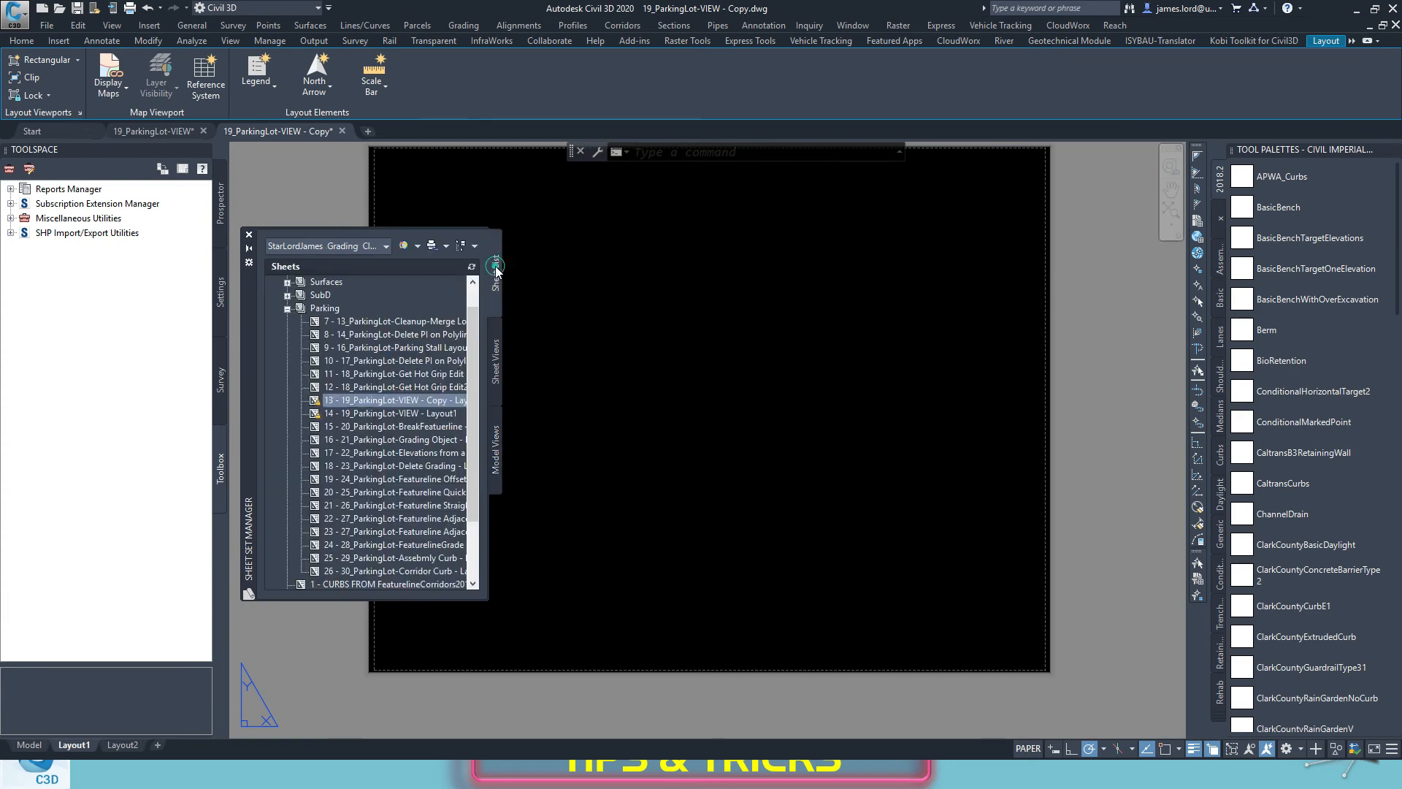
click(496, 449)
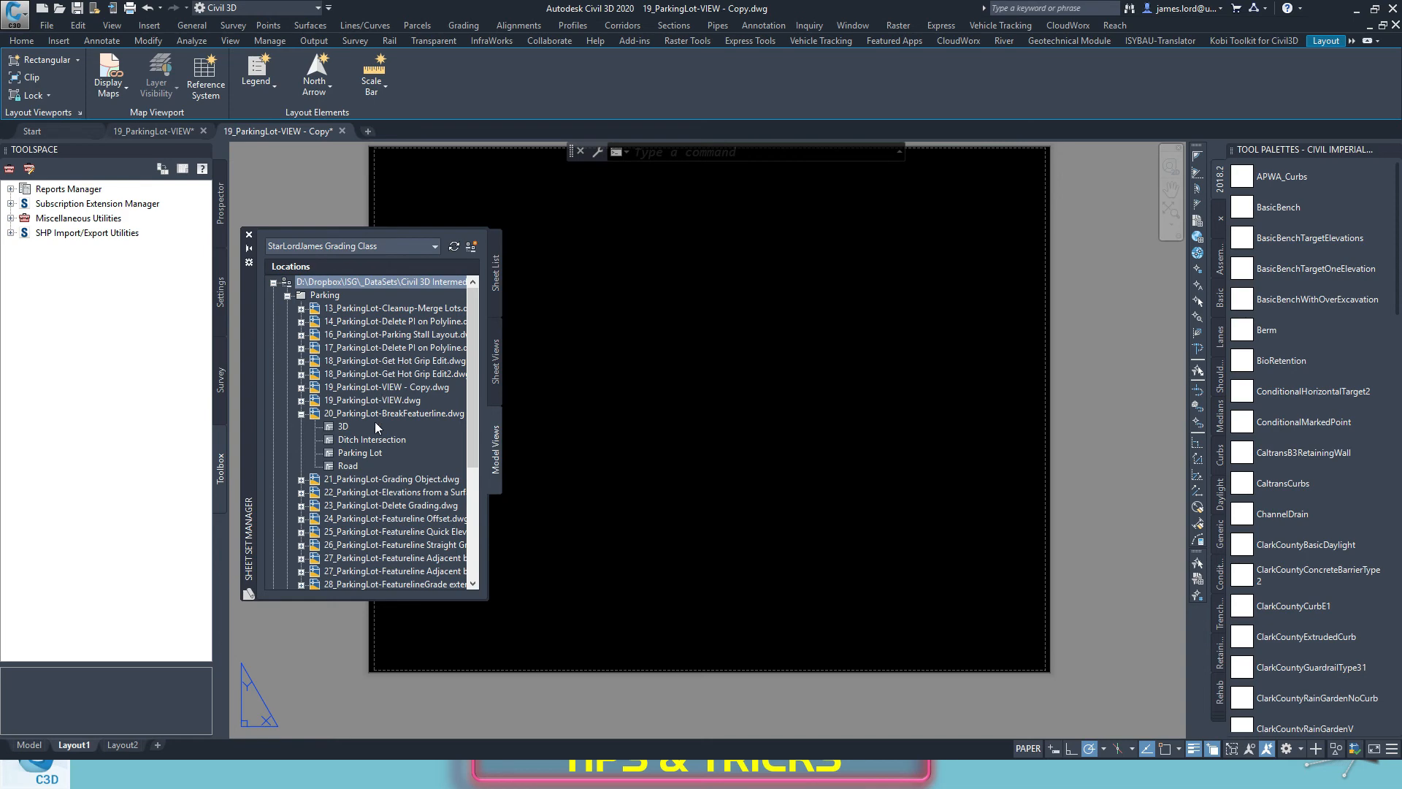
Place the Parking Lot model view from 20_ParkingLot-BreakFeatuerline.dwg on Layout1 and activate the new viewport.
click(362, 414)
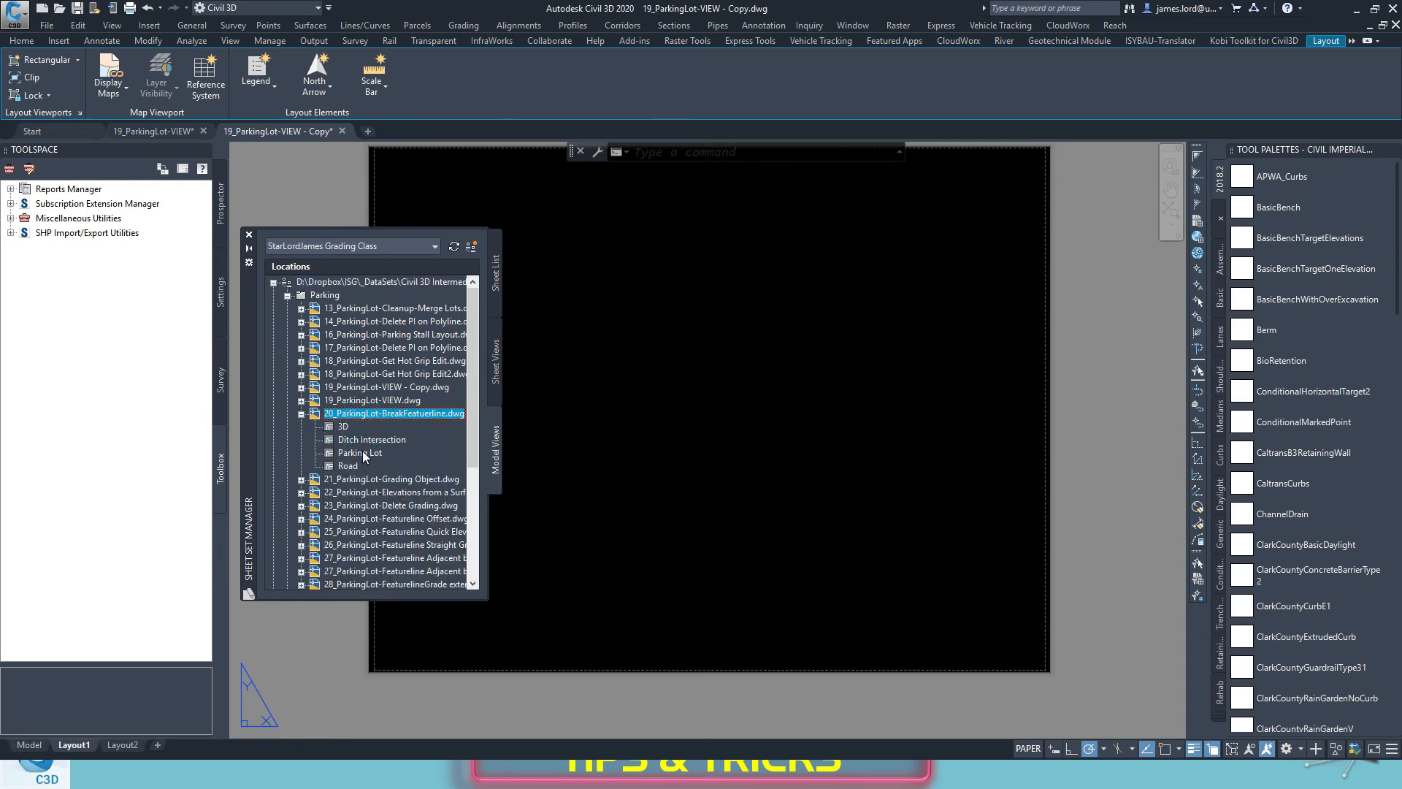
click(351, 456)
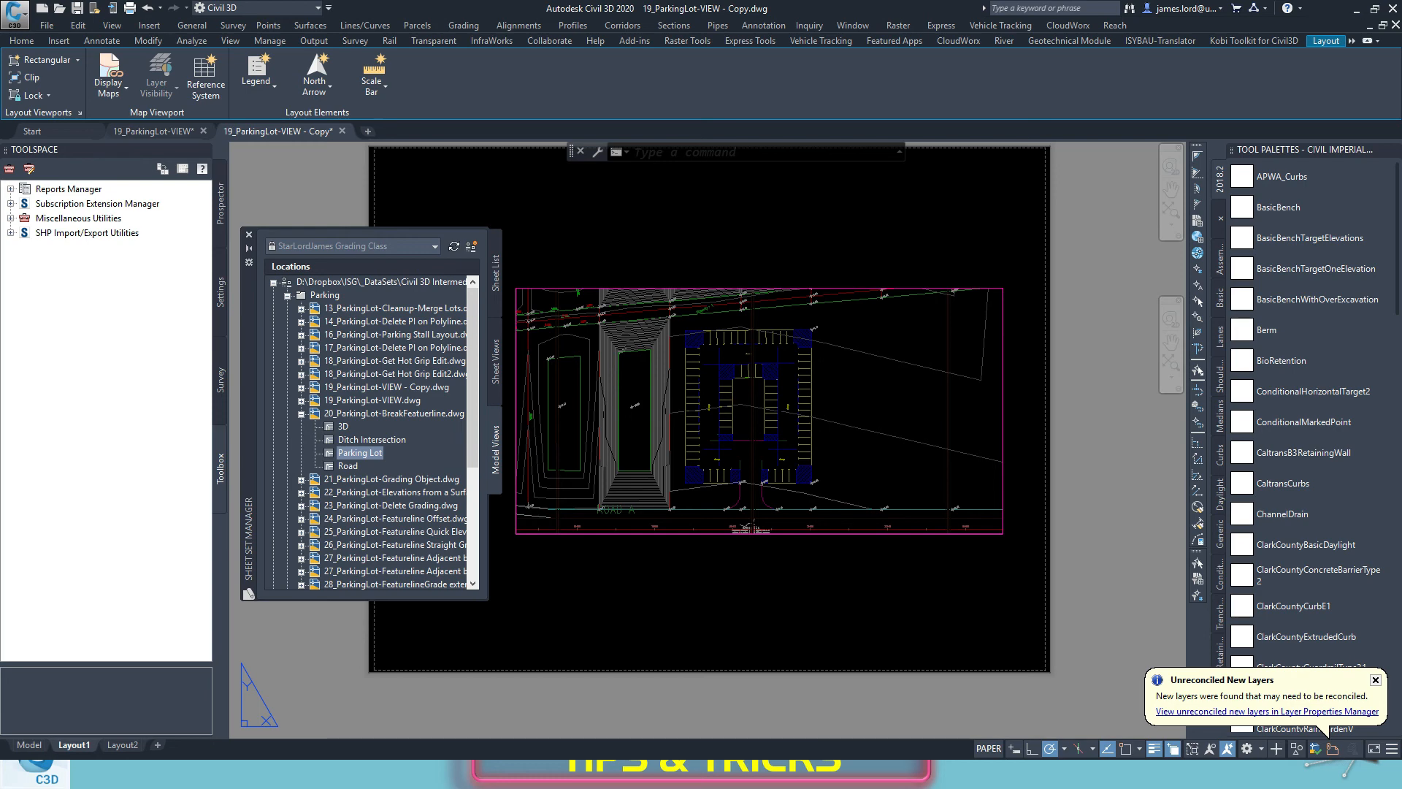
click(516, 534)
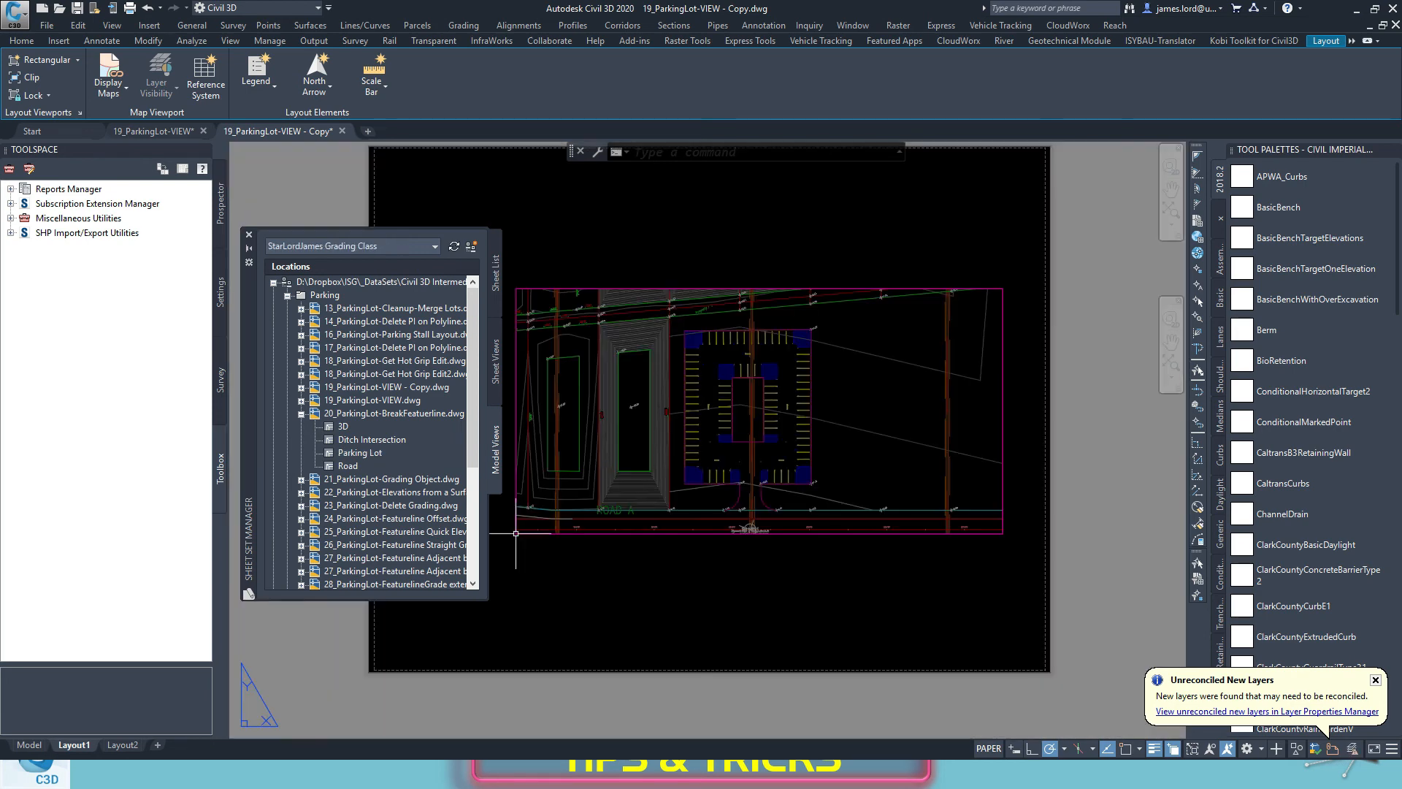
double_click(865, 416)
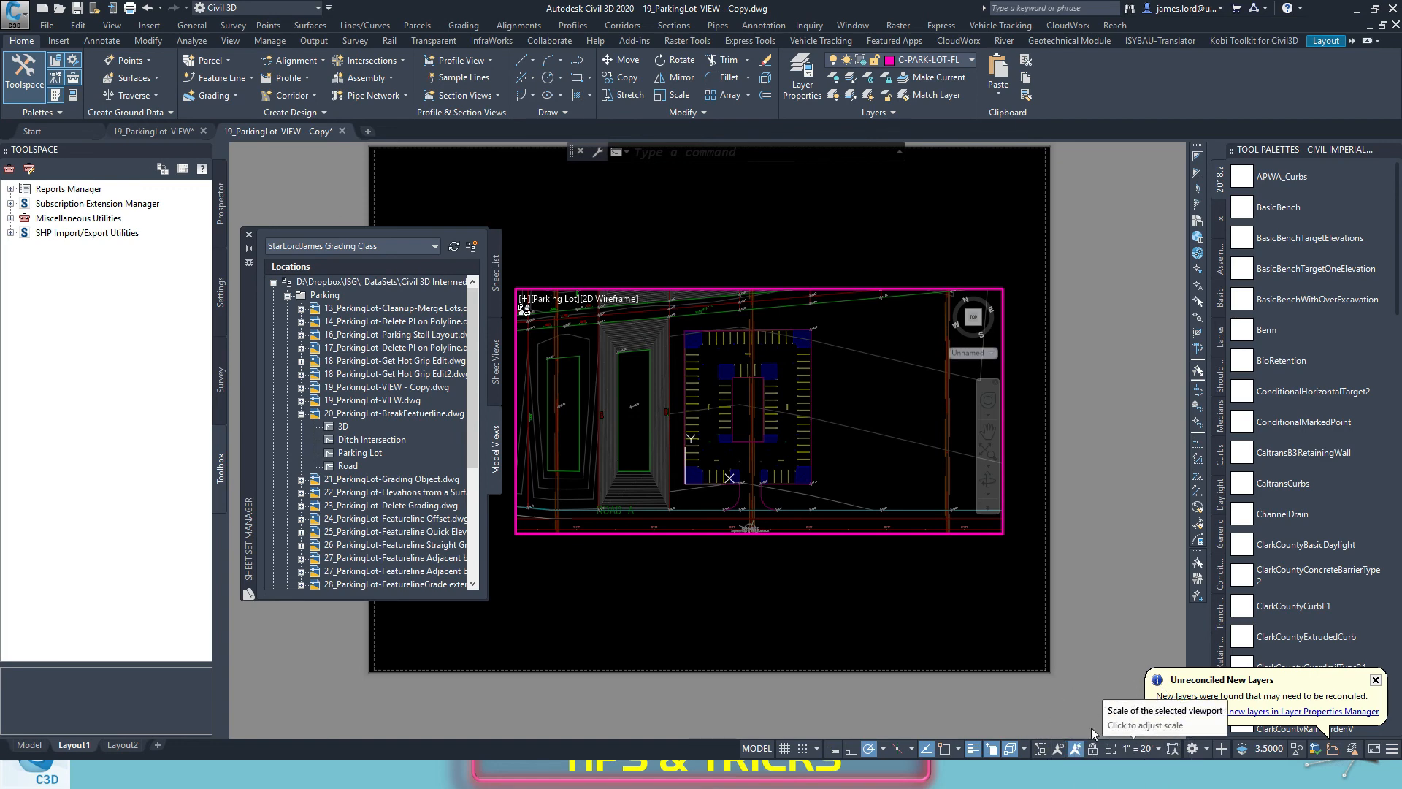
Switch to the 19_ParkingLot-VIEW drawing and restore its custom model view ParkingLot to compare the annotation scale.
click(153, 130)
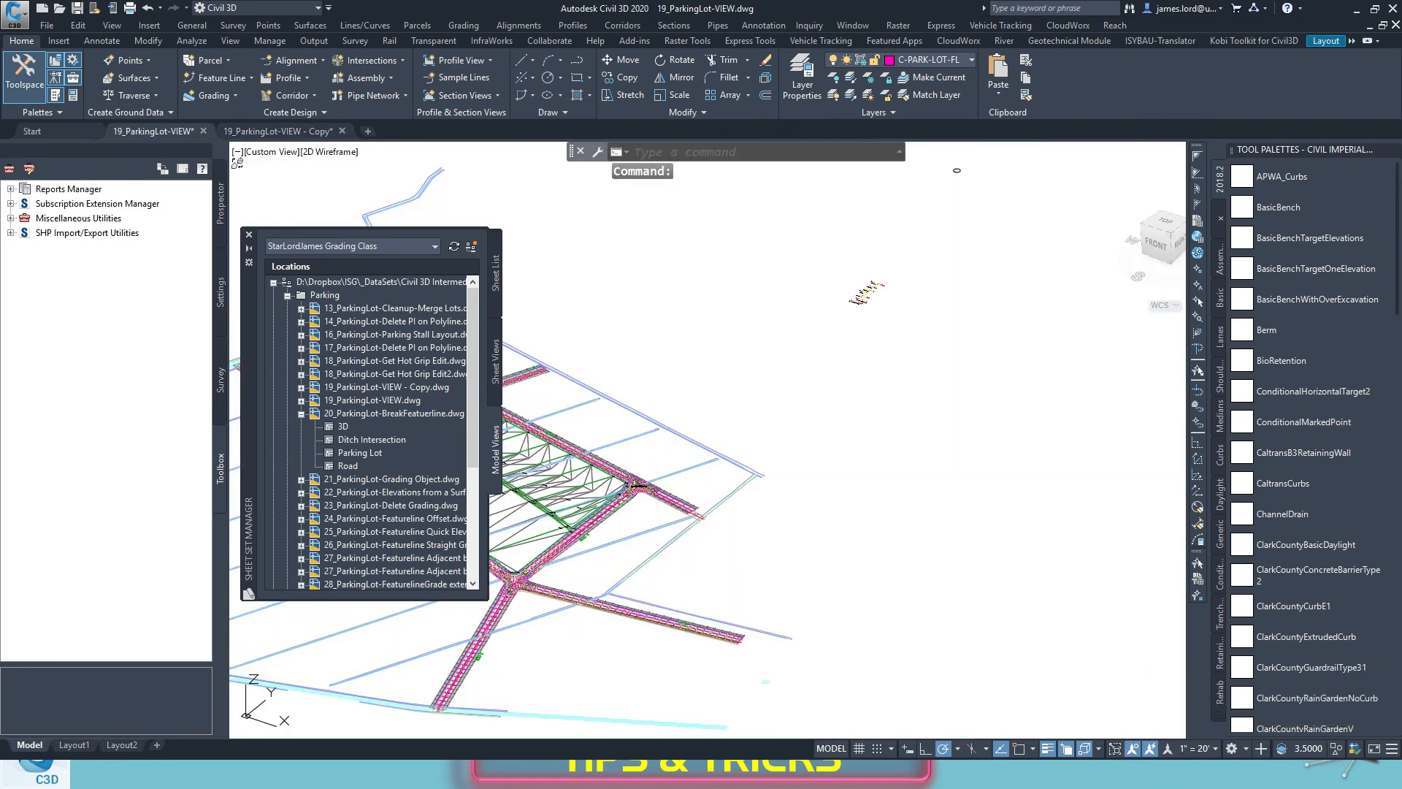
click(266, 154)
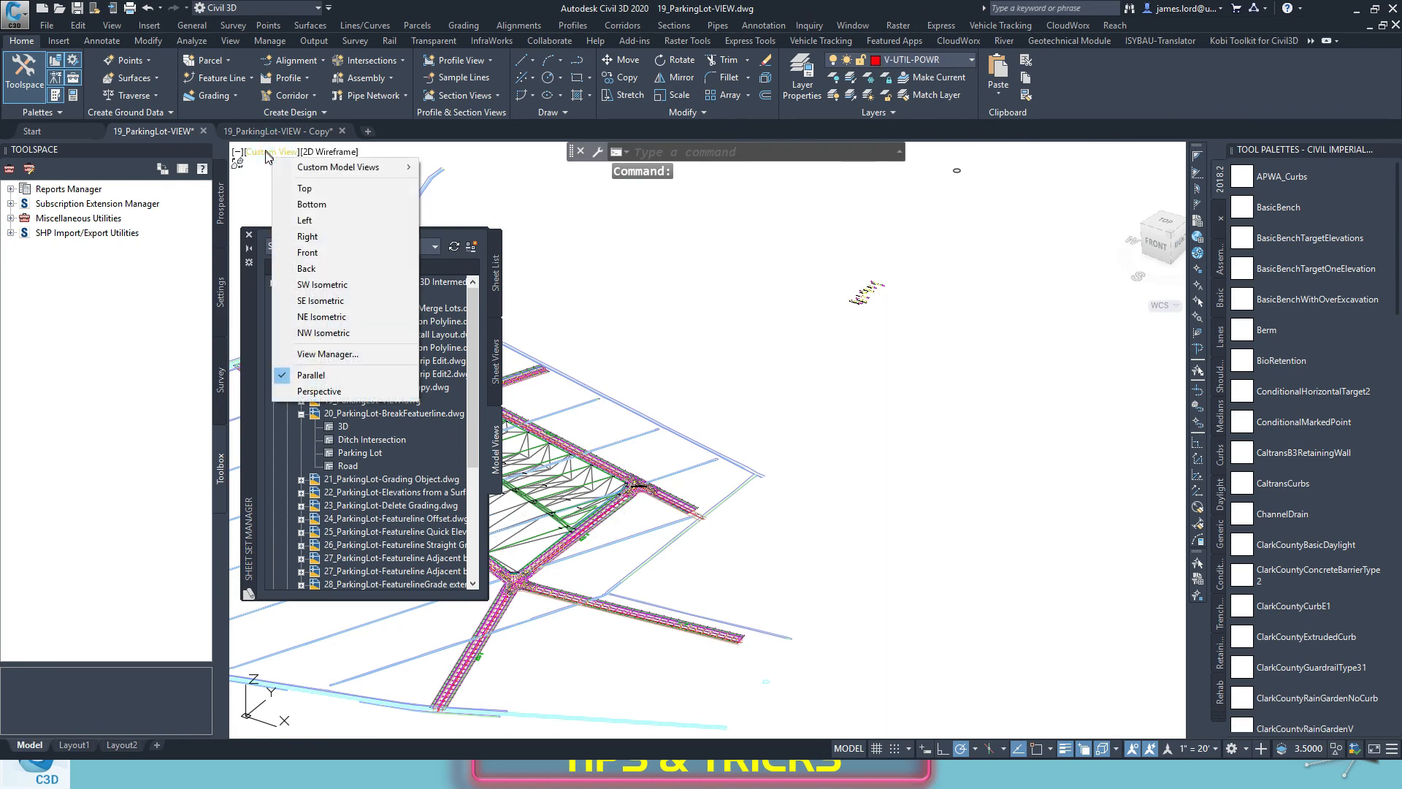
mouse_move(336, 167)
click(459, 195)
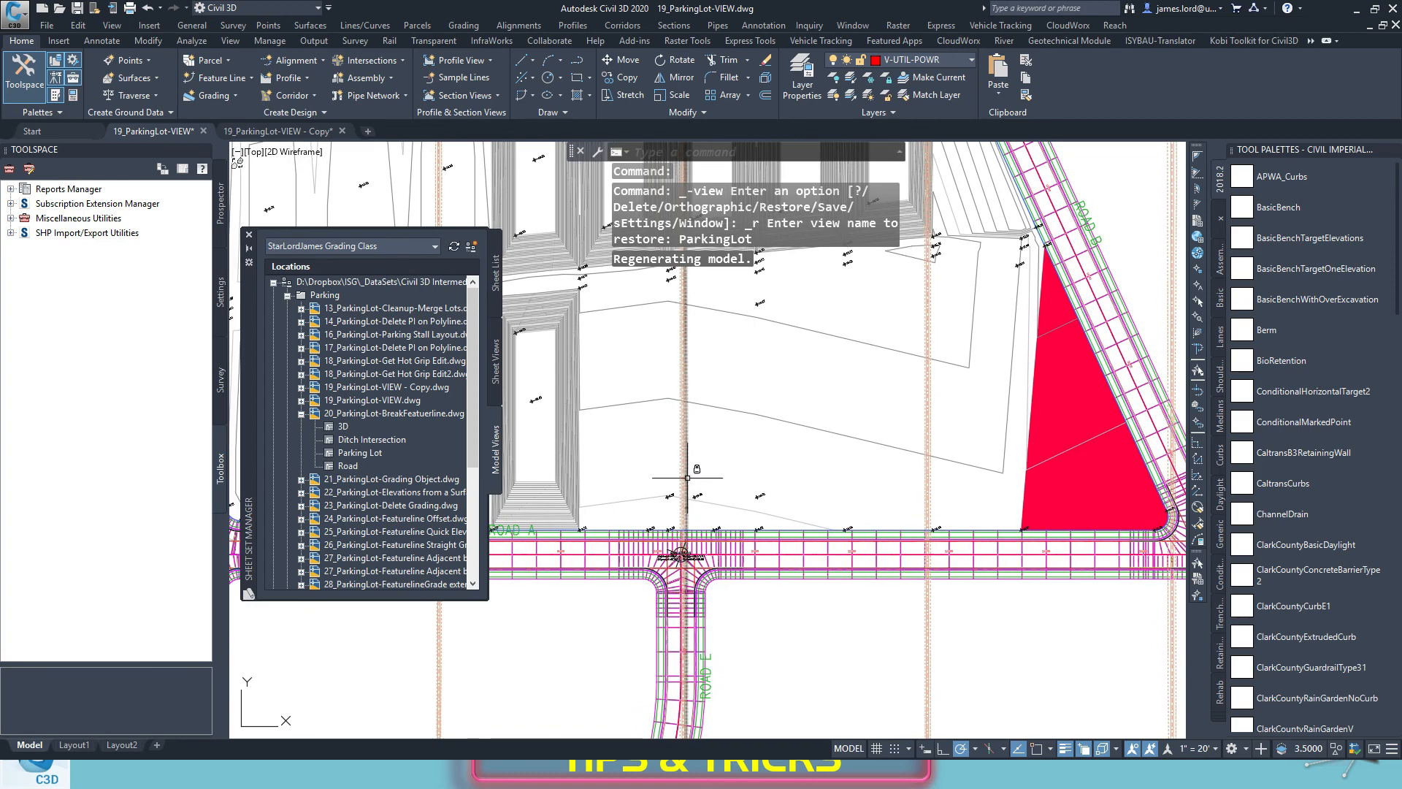
middle_drag(687, 478, 956, 563)
middle_drag(1055, 664, 723, 541)
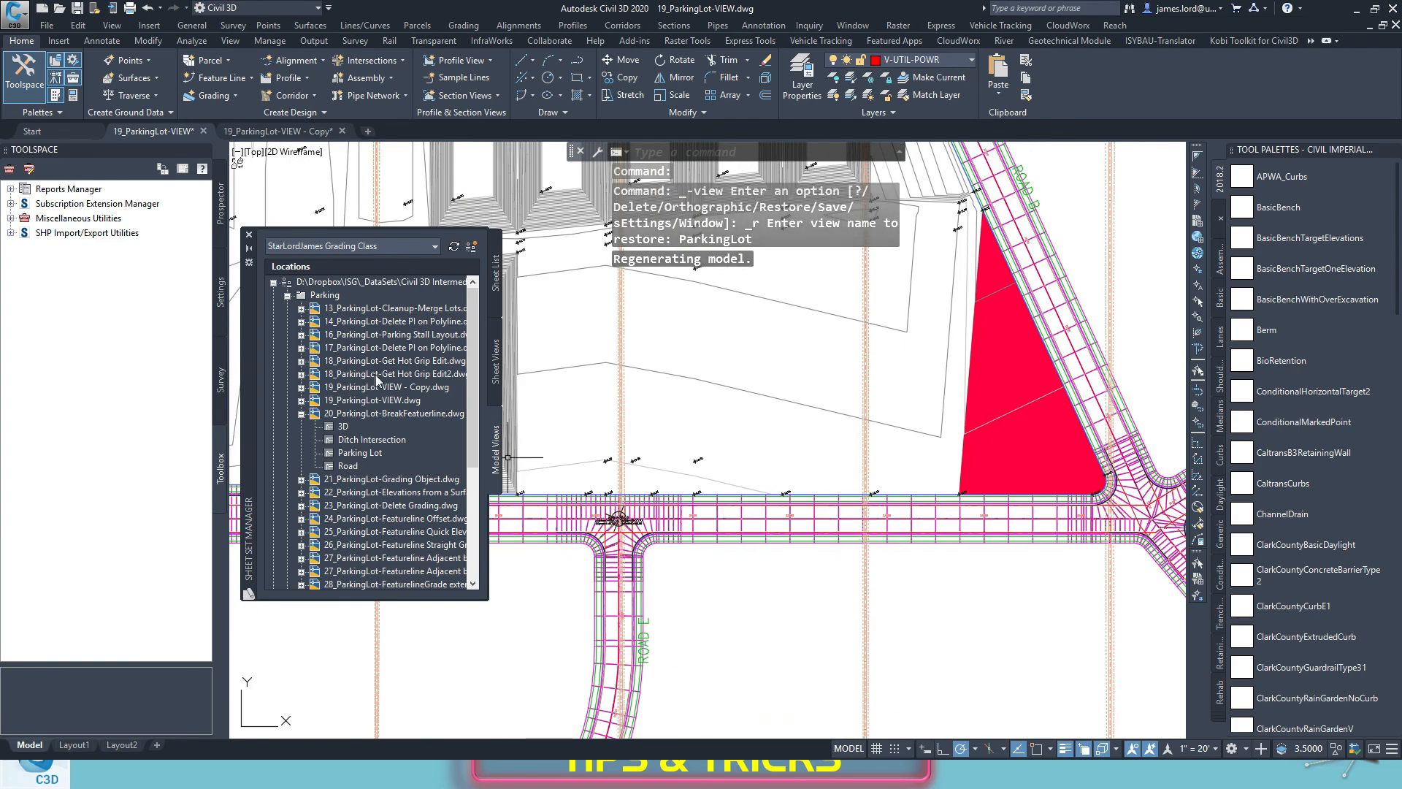
click(253, 152)
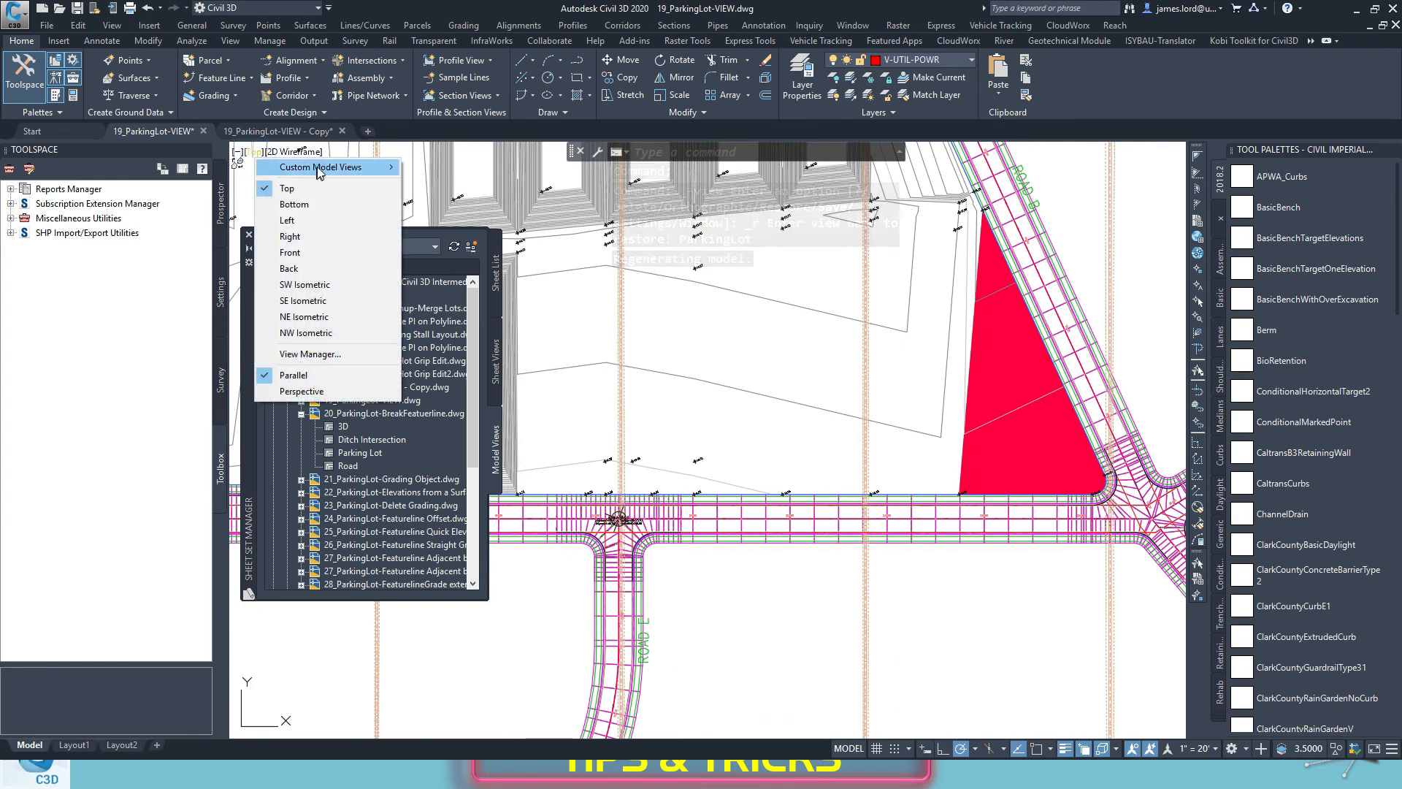
mouse_move(319, 169)
click(458, 200)
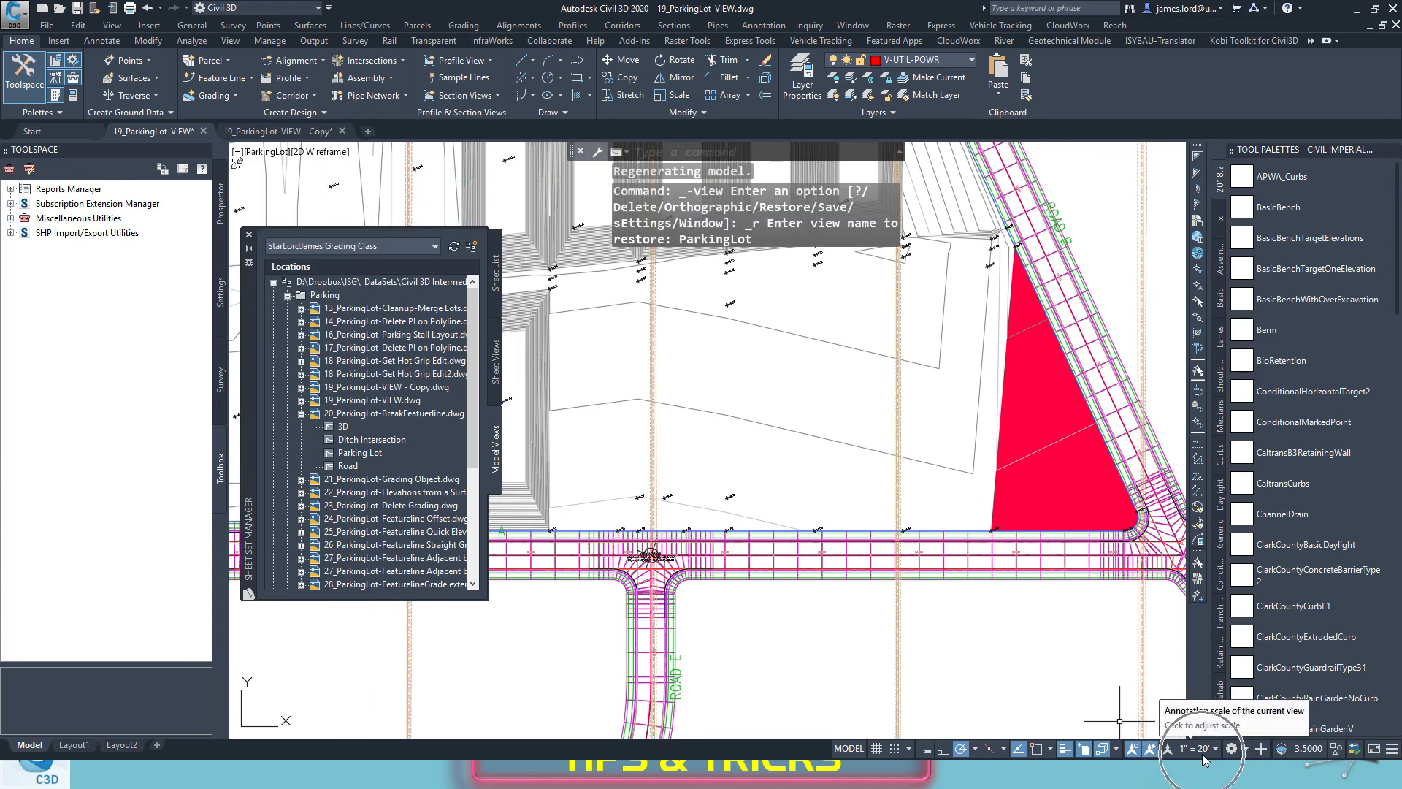
Return to the 19_ParkingLot-VIEW - Copy drawing and activate the parking lot viewport on Layout1.
click(298, 133)
double_click(671, 349)
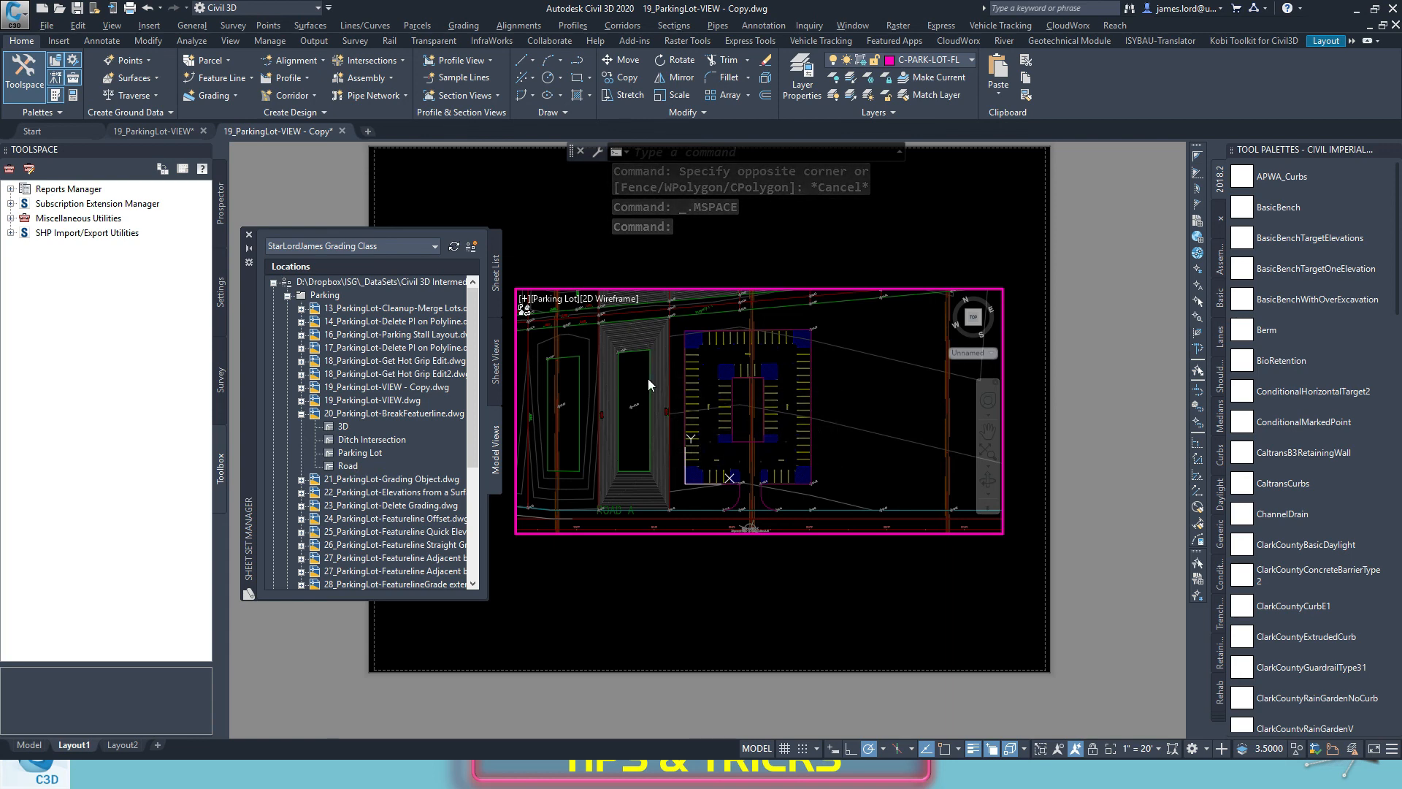
Switch to the running PowerPoint slide show.
key(alt+Tab)
key(Tab)
key(Tab)
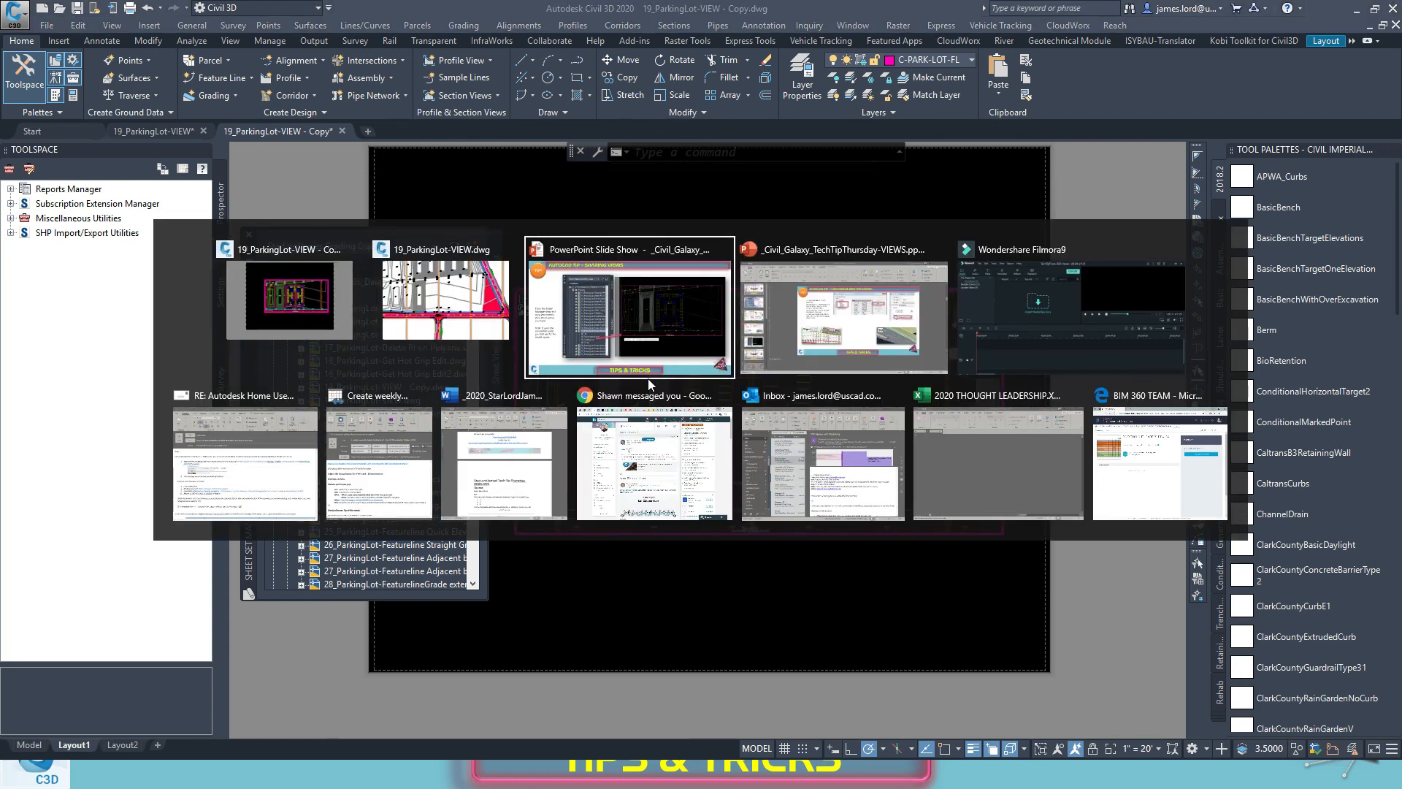